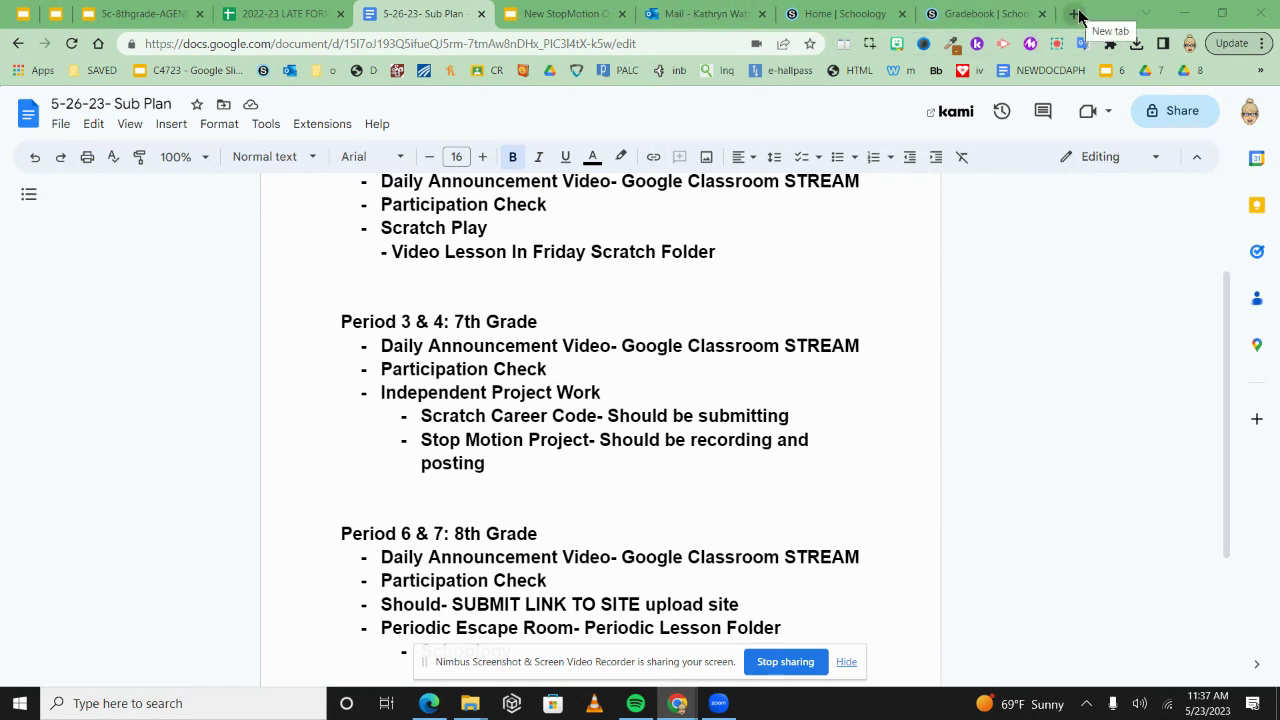
In a new Chrome tab, load the *STUDENT-7*-Career Scratch deck from the 'career' suggestion
left_click(1078, 14)
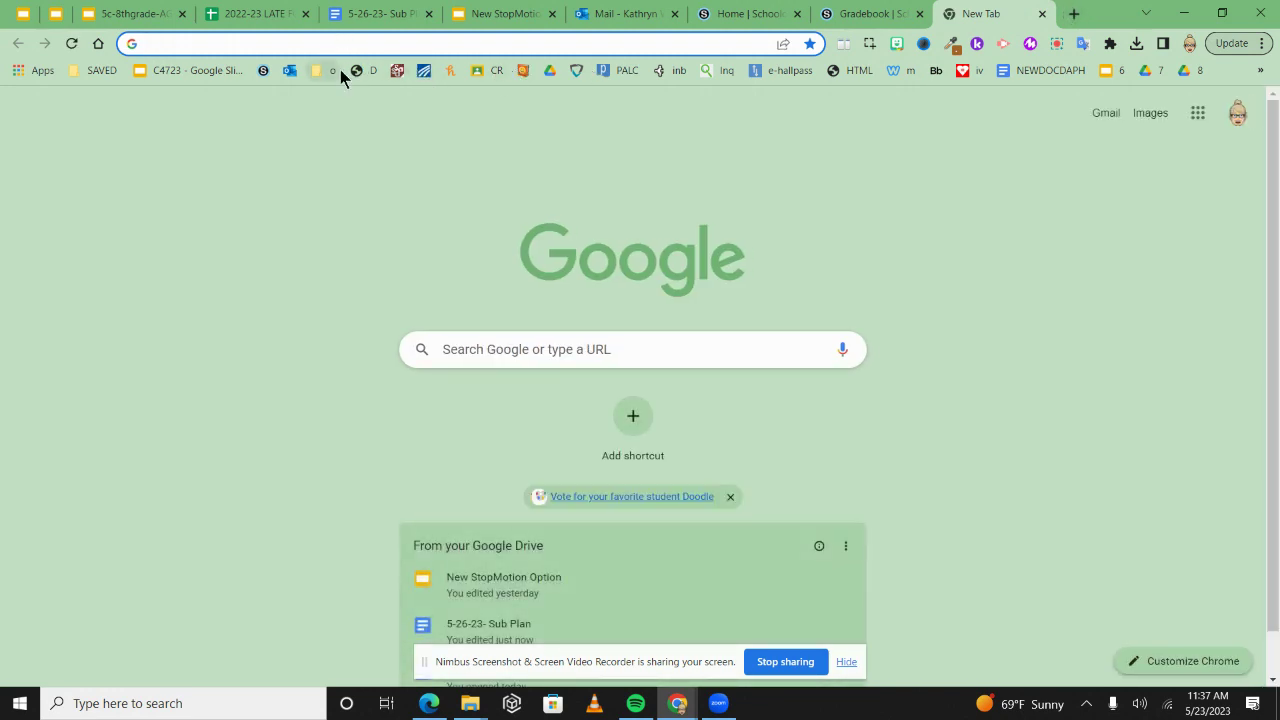
type("career")
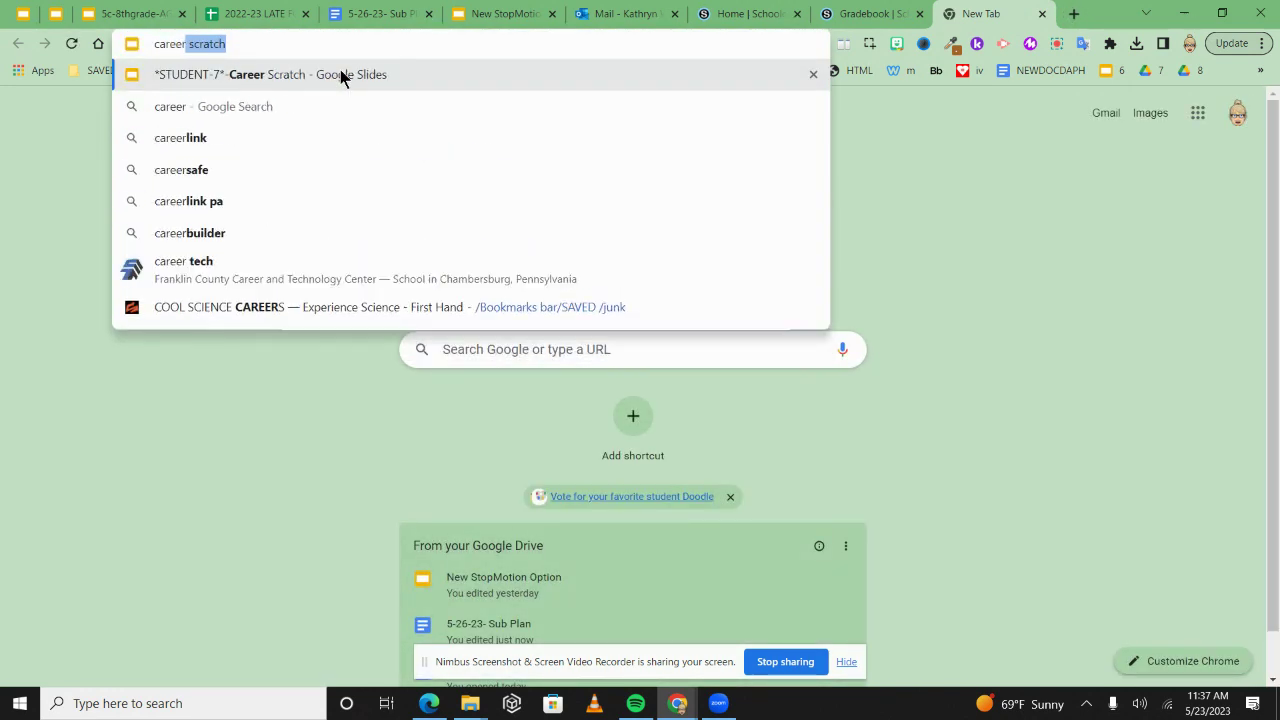
left_click(340, 74)
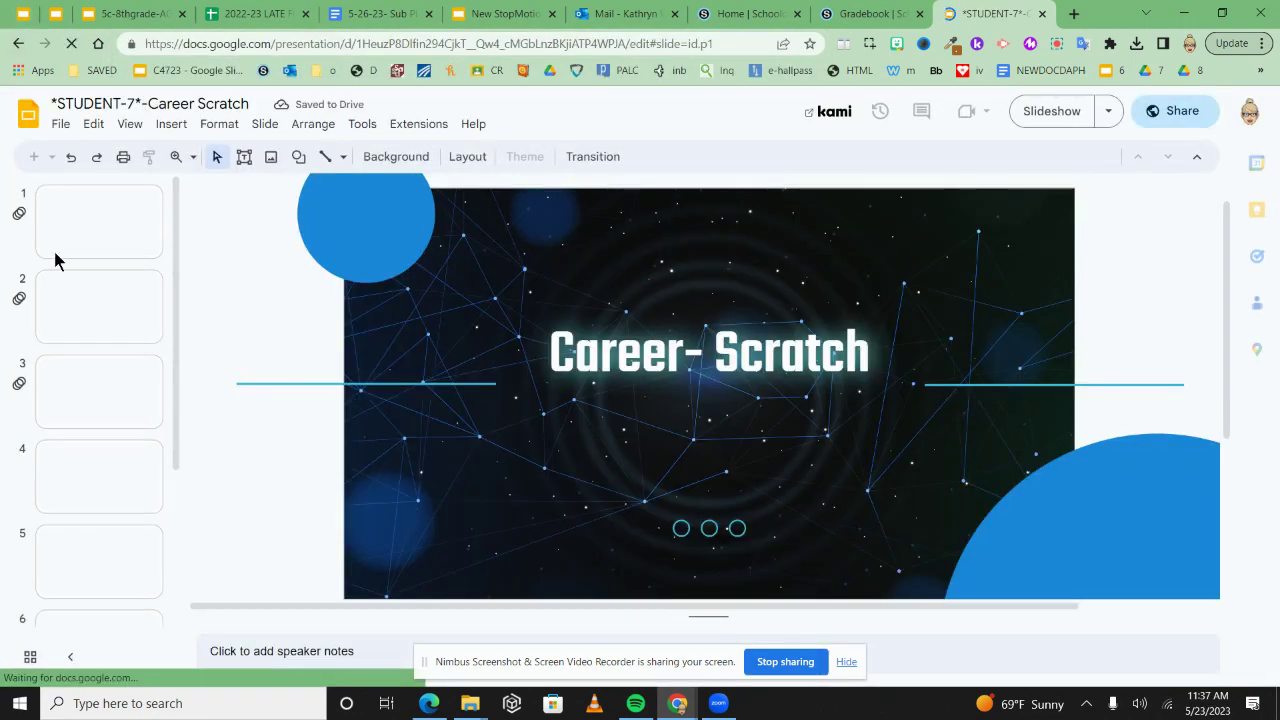
Page through slides 2 to 7 of the Career Scratch deck
left_click(136, 285)
scroll(136, 285, "down", 1)
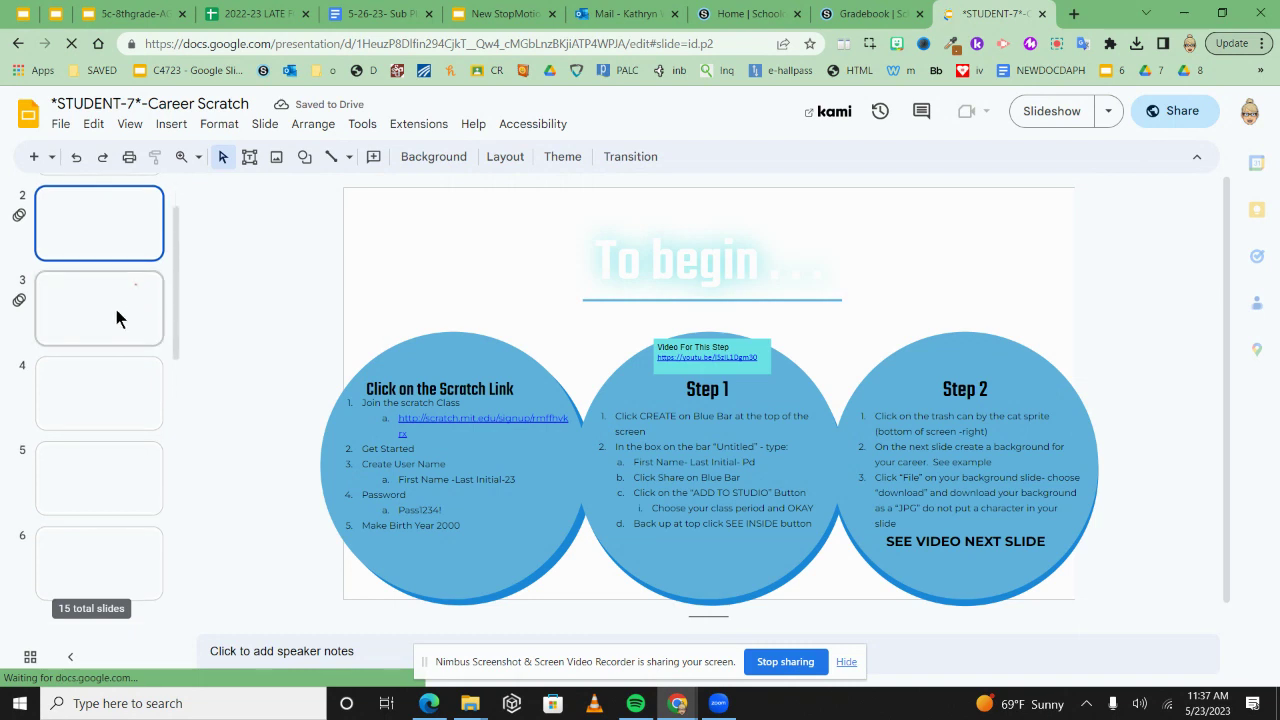
left_click(116, 318)
left_click(115, 372)
scroll(115, 378, "down", 2)
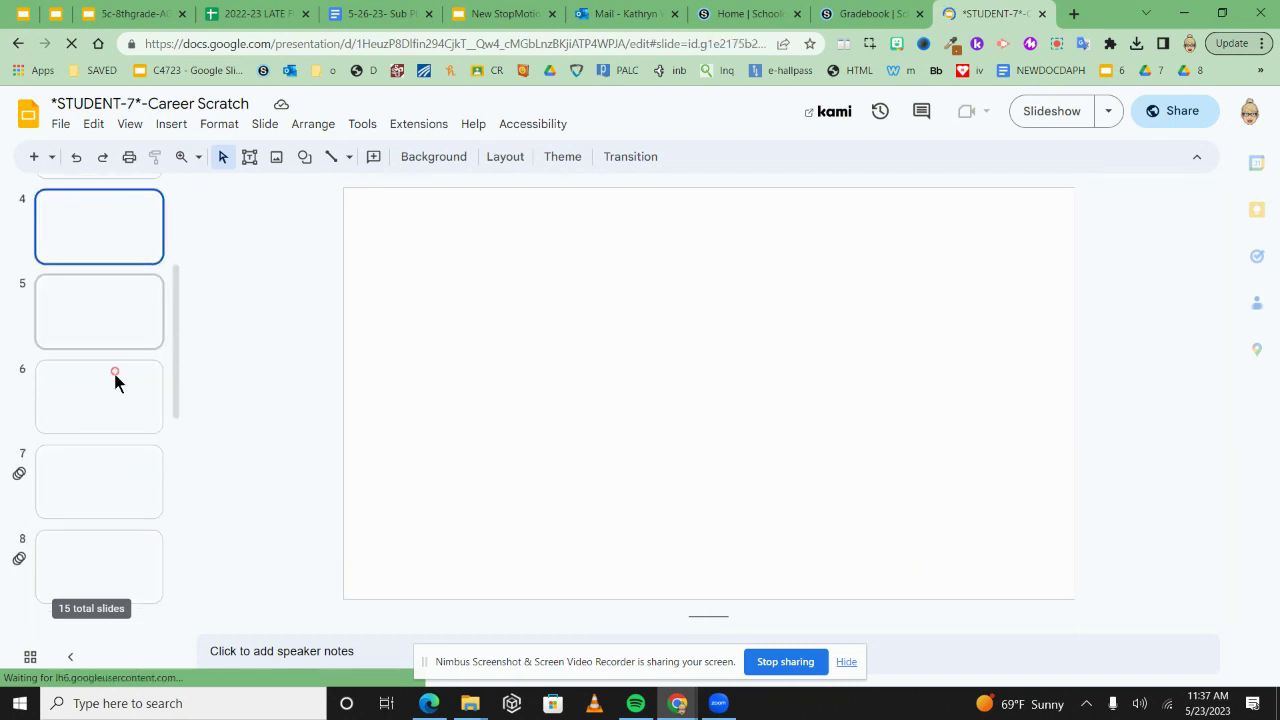
left_click(124, 307)
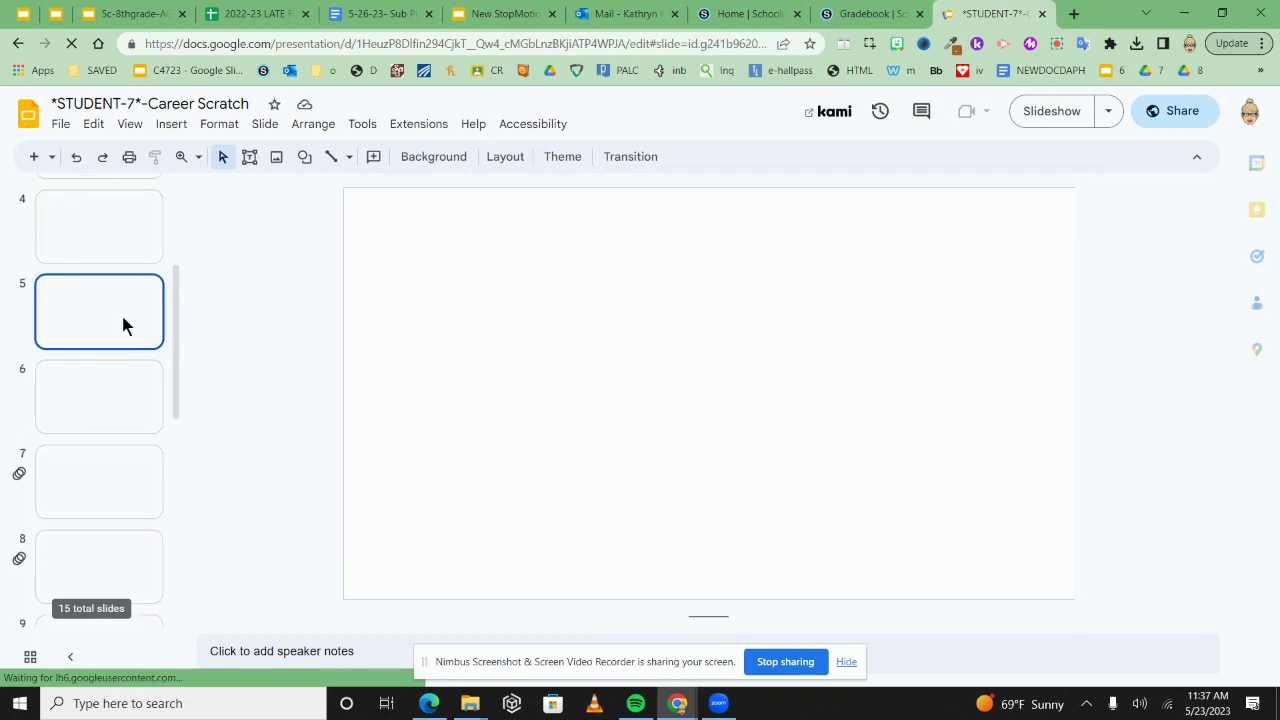
left_click(137, 397)
left_click(120, 465)
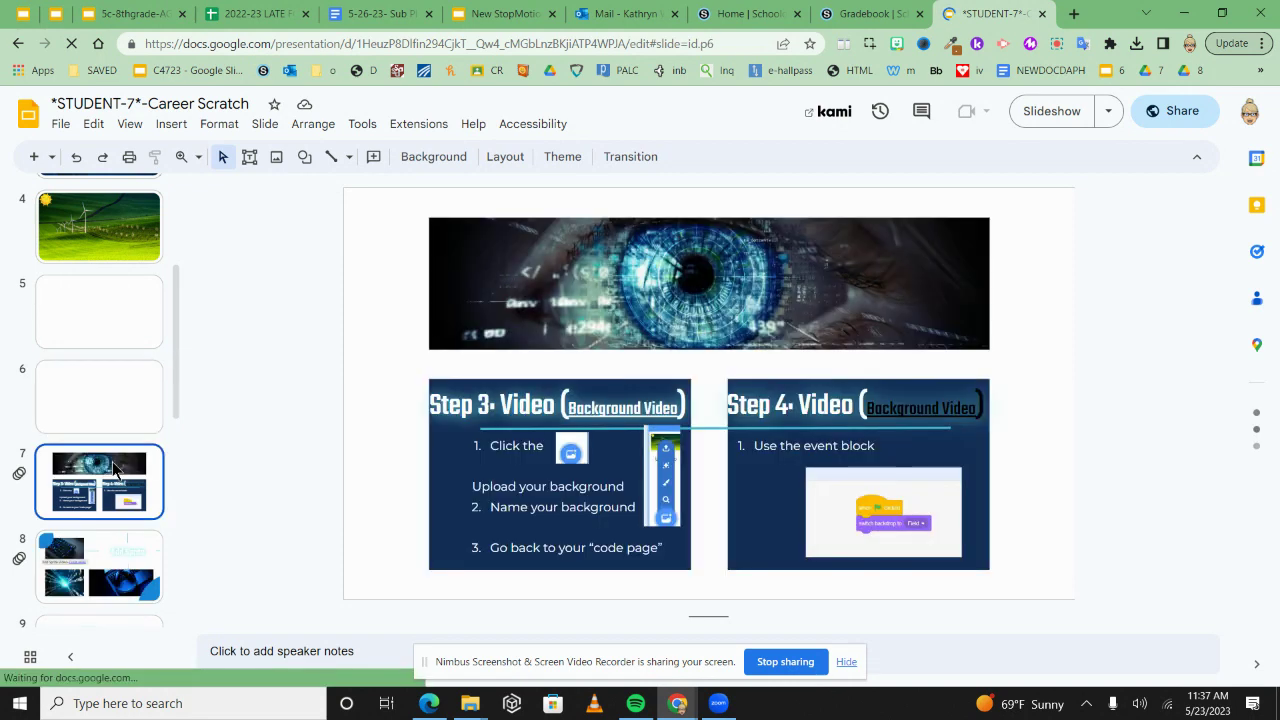
Continue through the Add Sprite and Adding Events slides to slide 11, Events/Blocks to Add
left_click(116, 540)
scroll(127, 525, "down", 2)
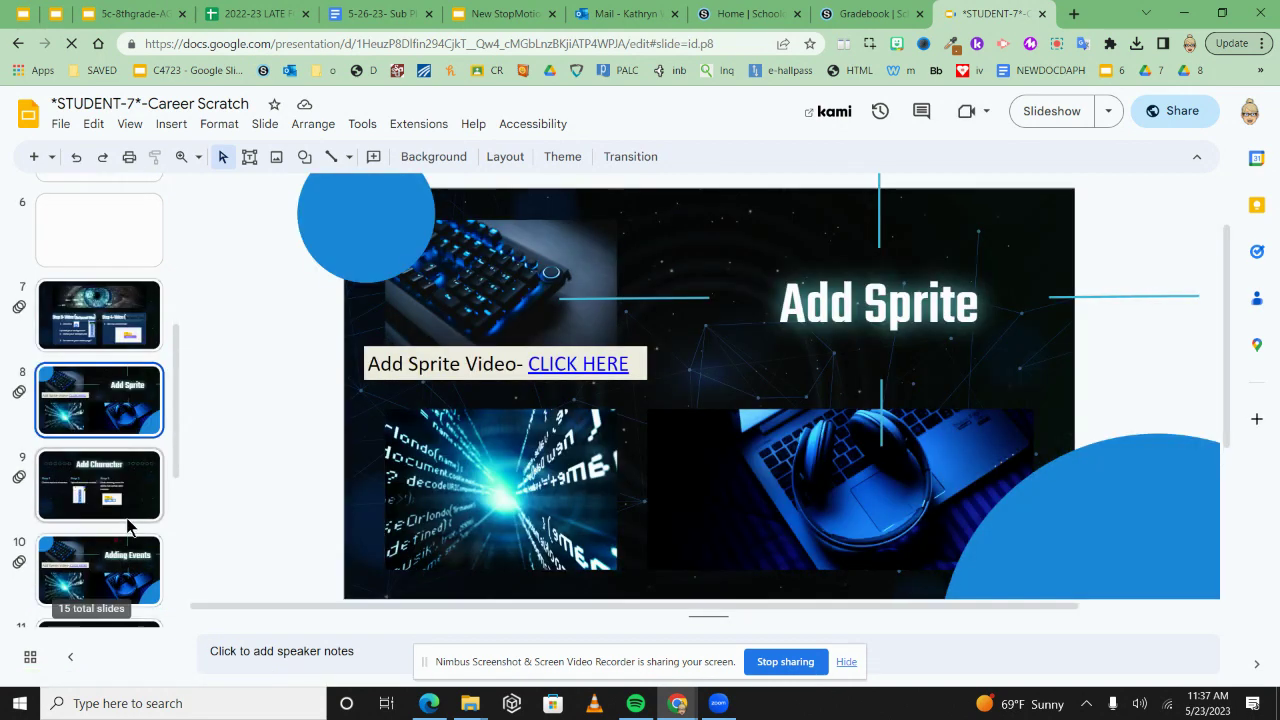
scroll(127, 525, "down", 2)
left_click(110, 405)
left_click(108, 488)
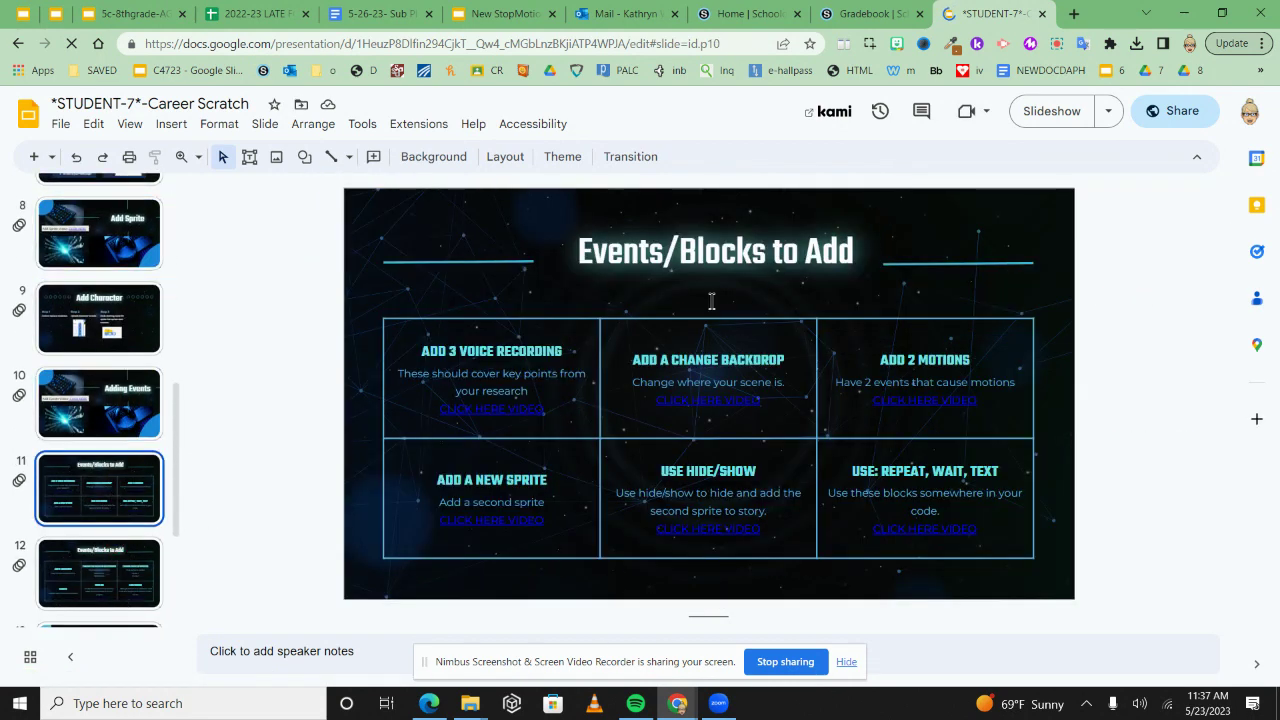
left_click(306, 160)
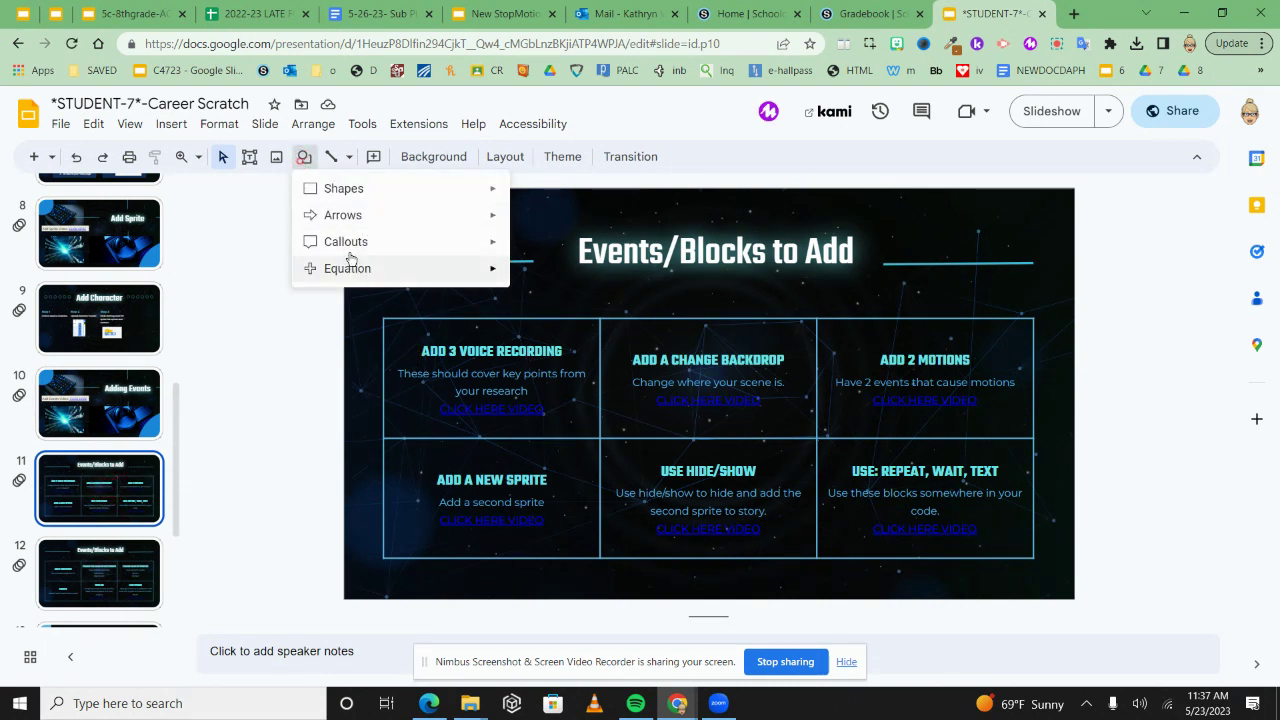
Draw a multiply (X) shape over the first cell, delete it, then show slide 12
mouse_move(348, 248)
mouse_move(355, 272)
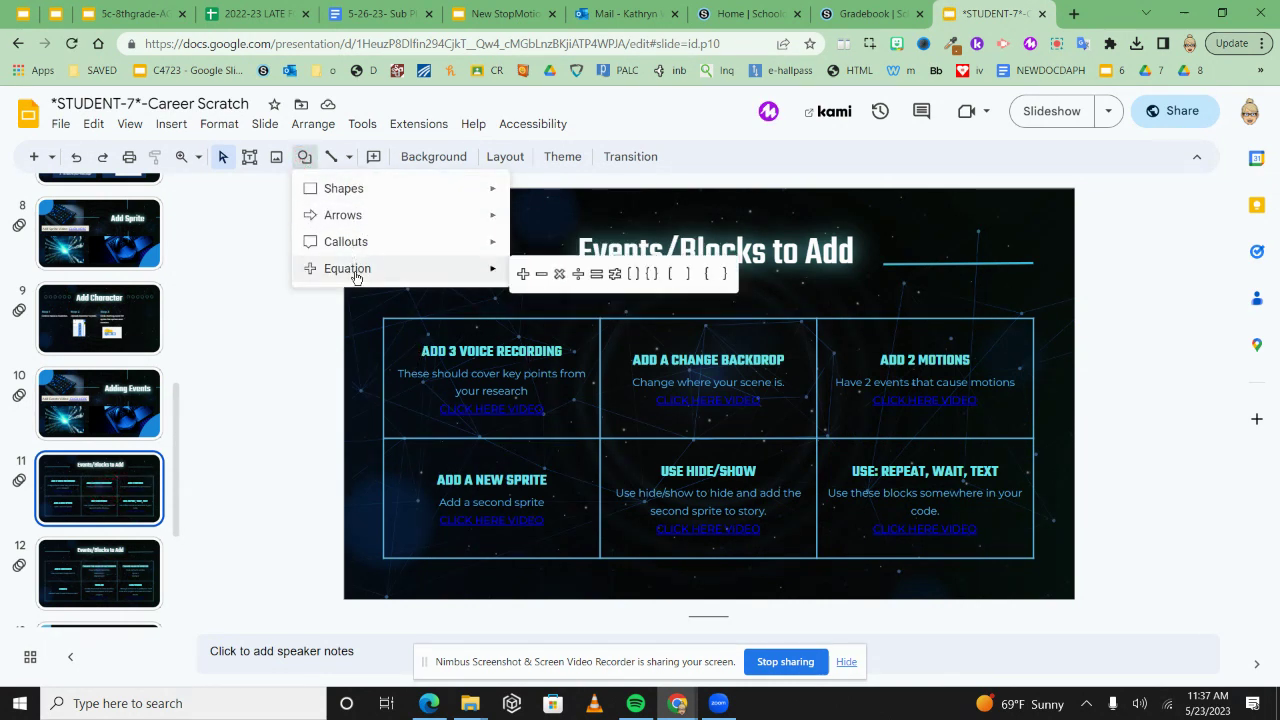
left_click(558, 277)
left_click_drag(562, 326, 413, 404)
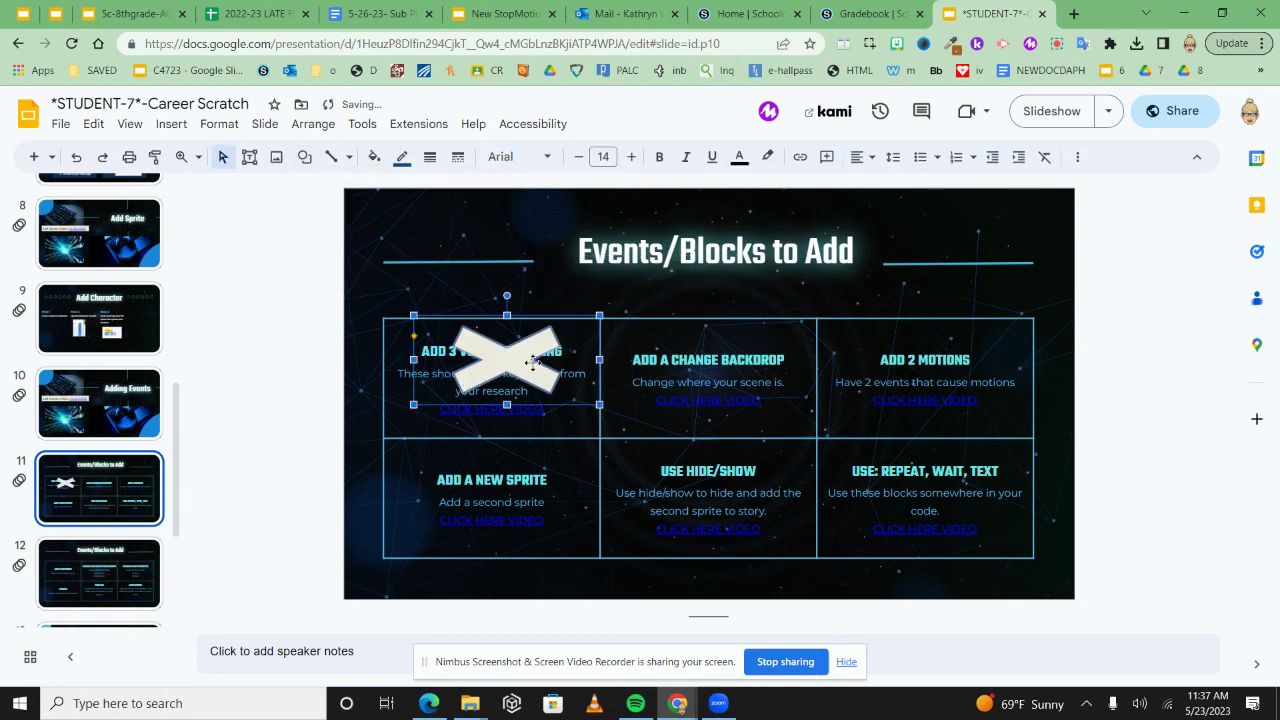
key("Delete")
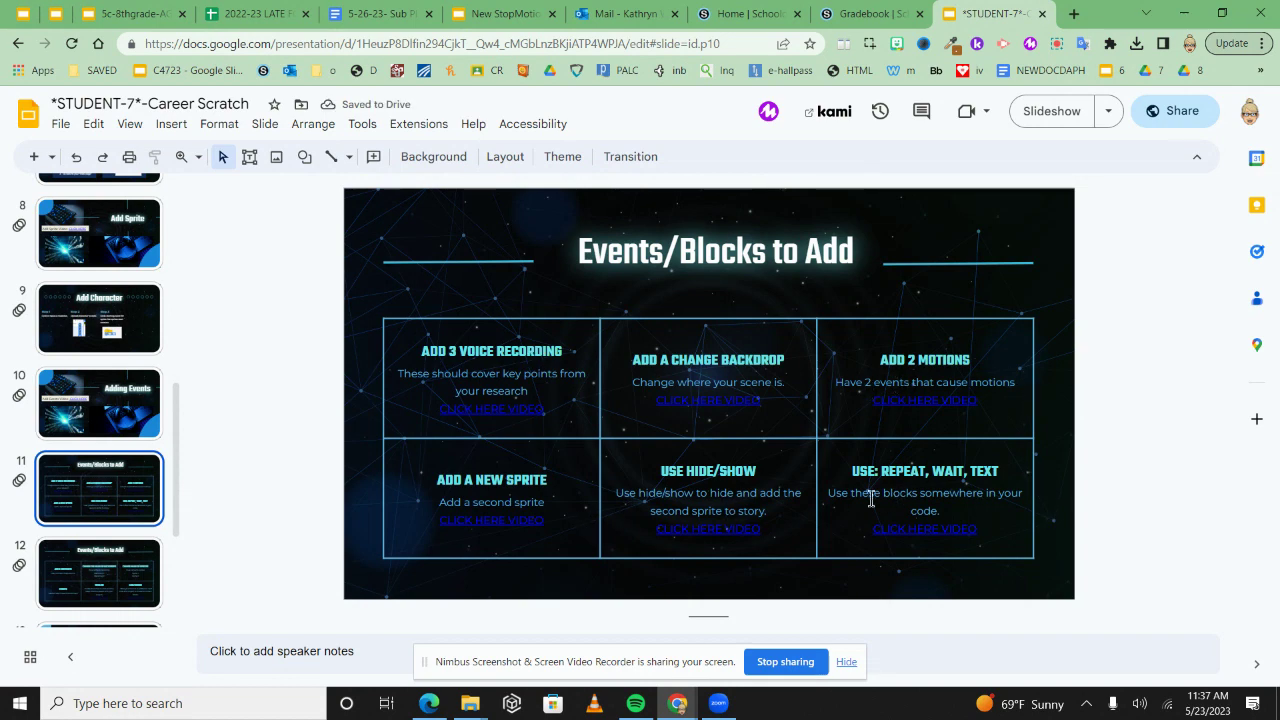
left_click(128, 578)
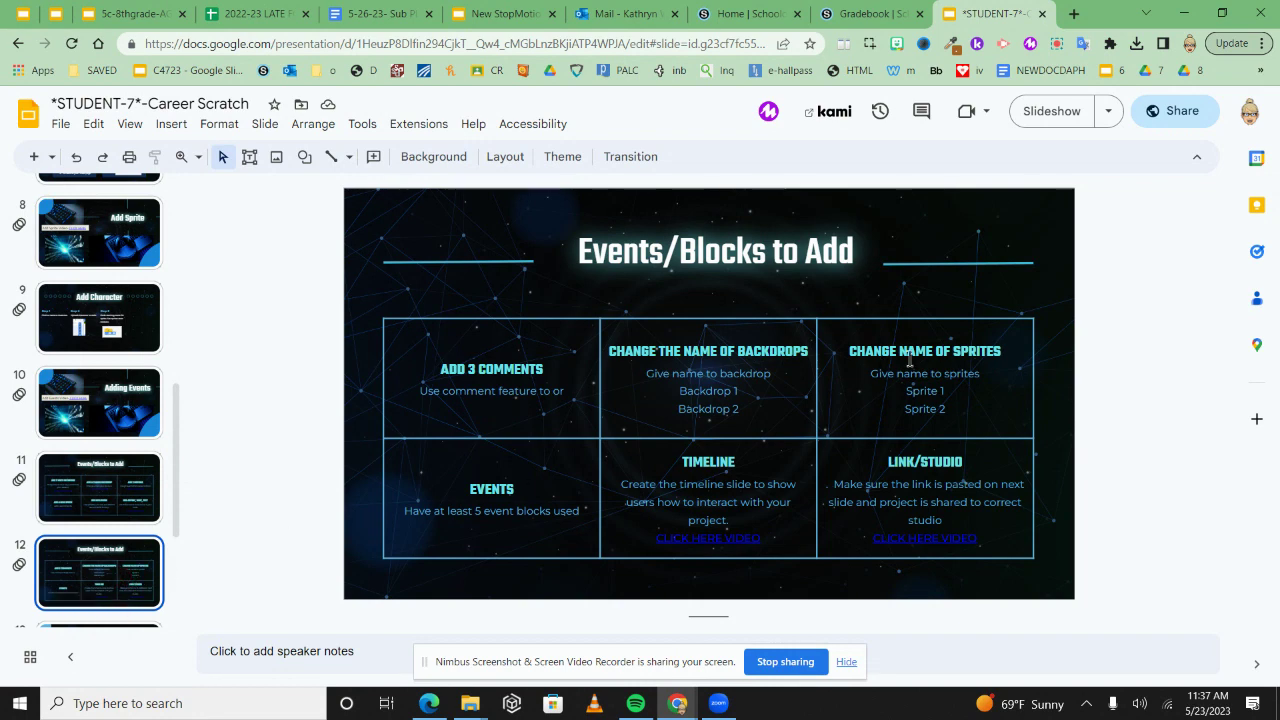
Move past the Timeline Page slide and slide 14 to the final Submit slide 15
key("Down")
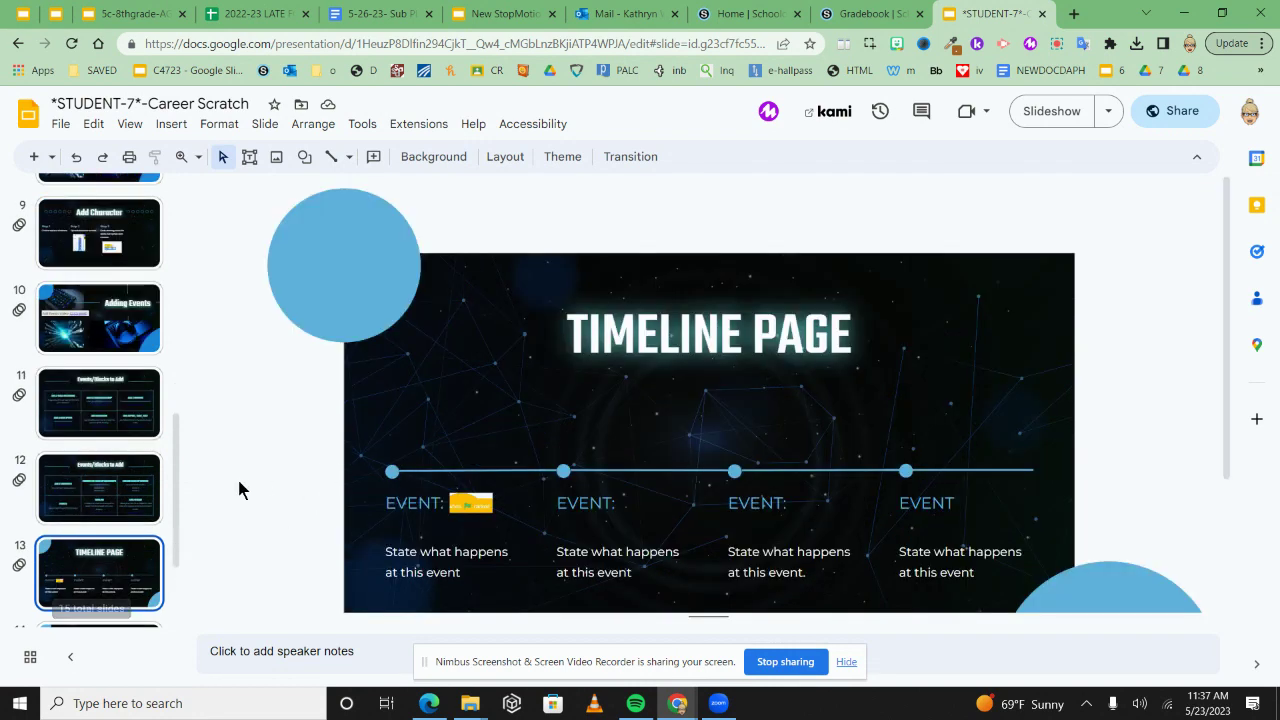
left_click(463, 521)
left_click(680, 553)
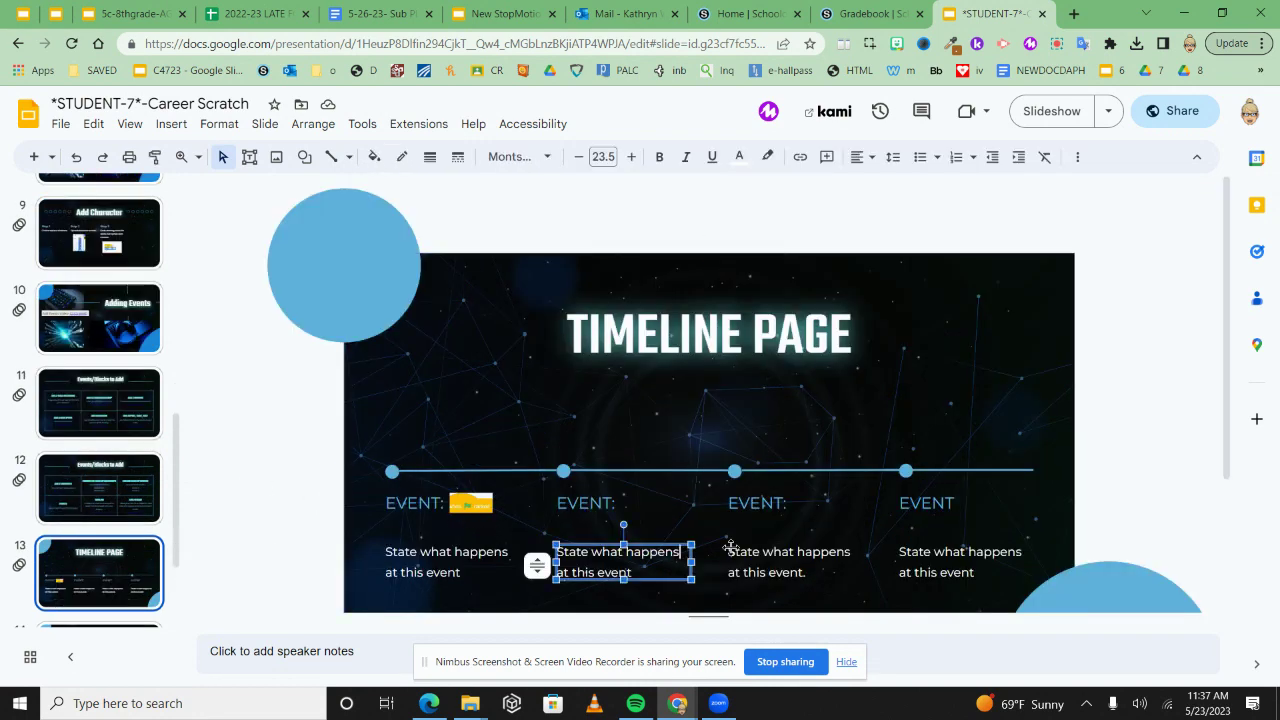
scroll(160, 530, "down", 3)
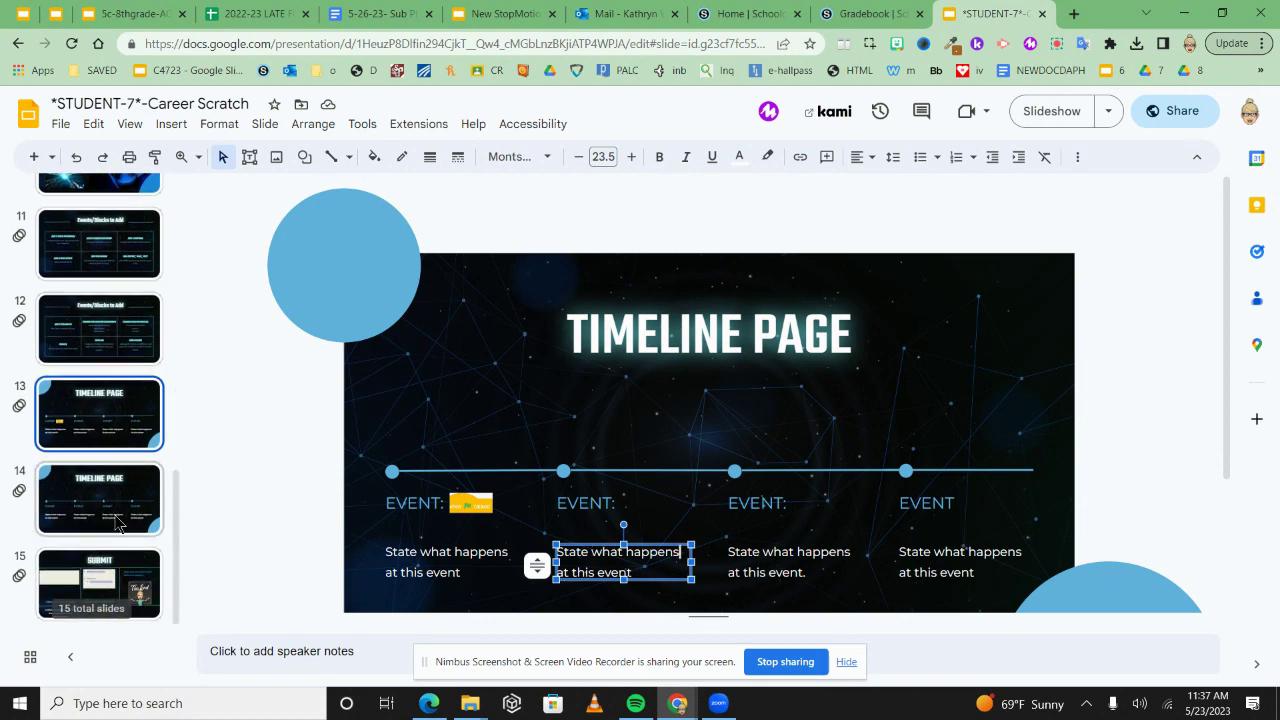
left_click(128, 530)
left_click(64, 575)
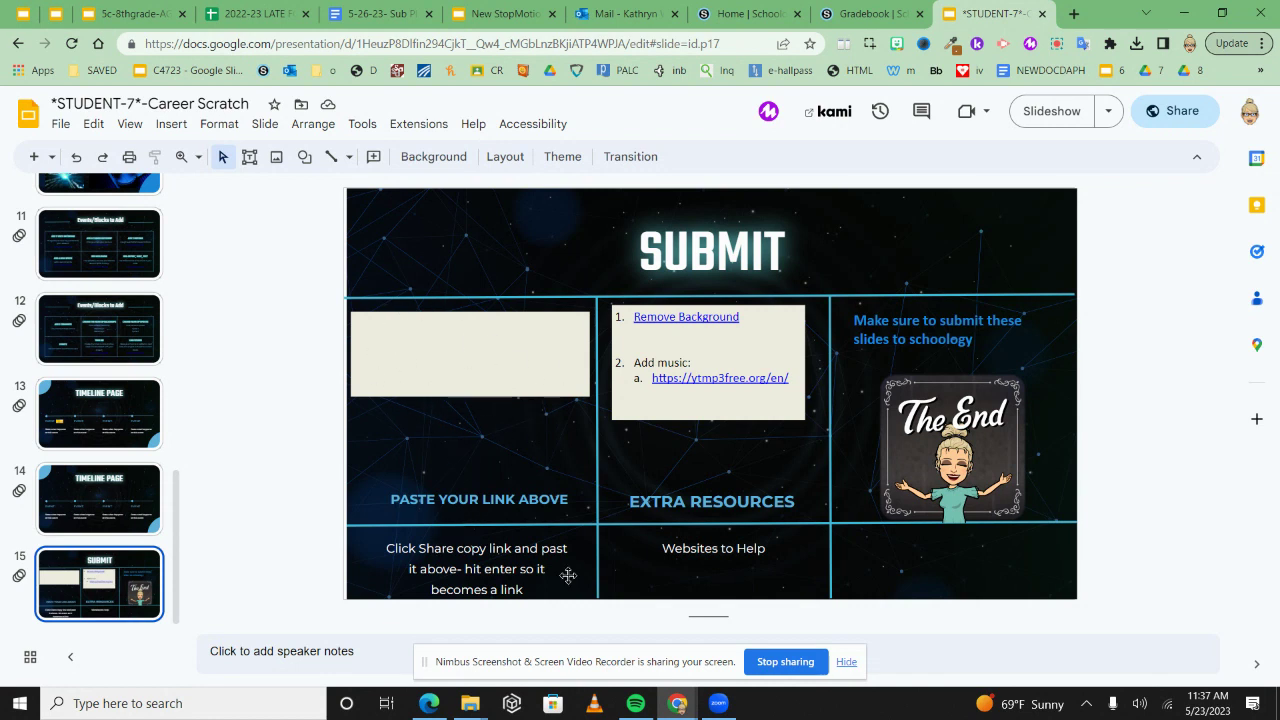
Load scratch.mit.edu in a new tab, create a new project, and open the Join Scratch form
left_click(1073, 14)
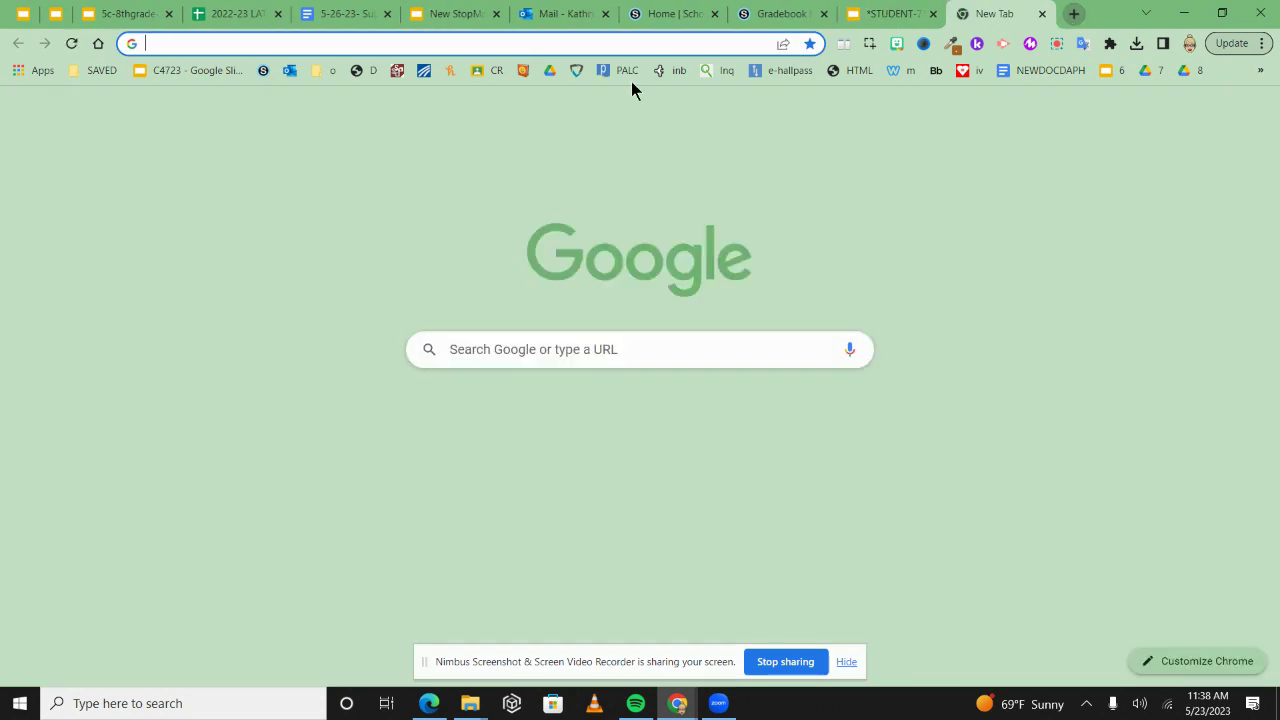
type("scra")
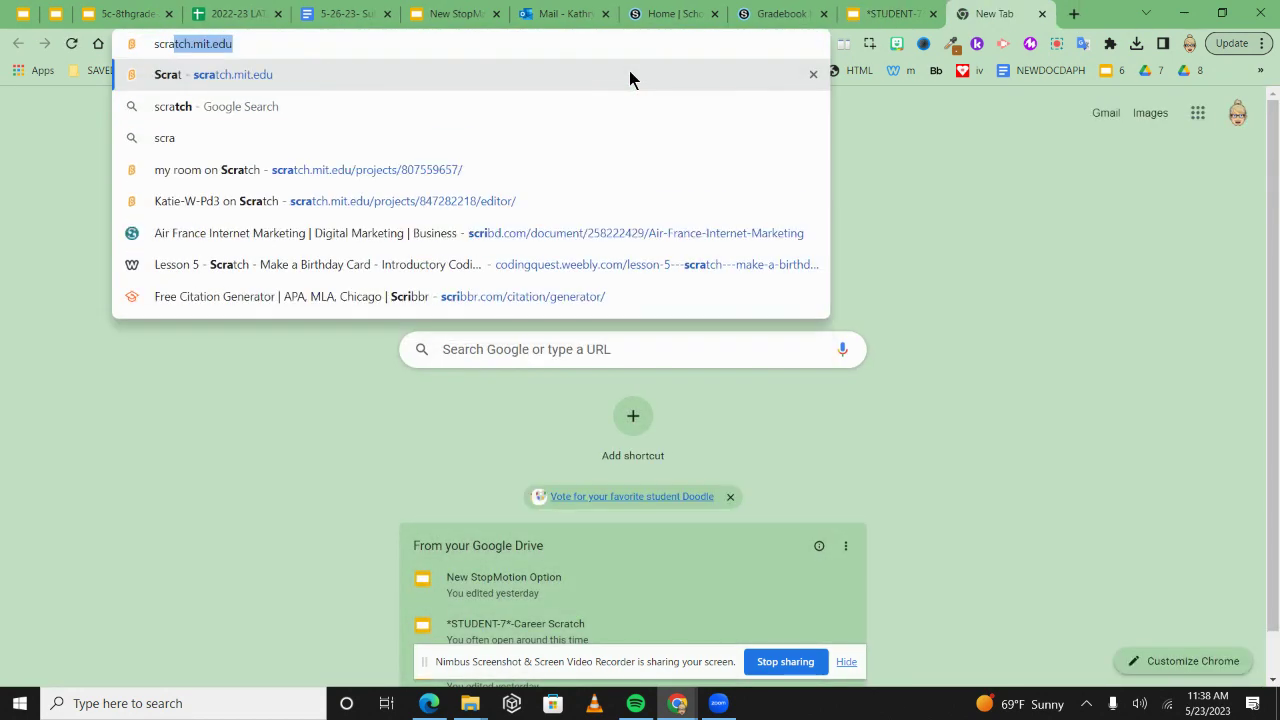
left_click(630, 79)
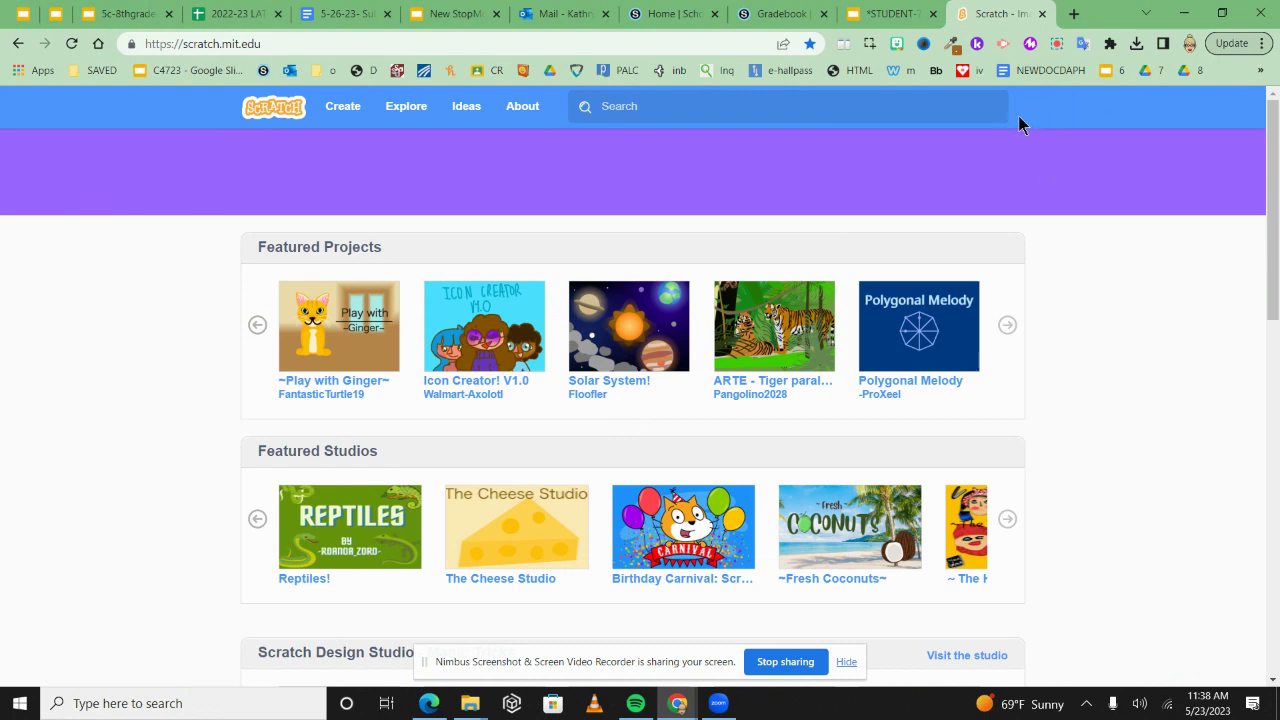
left_click(336, 108)
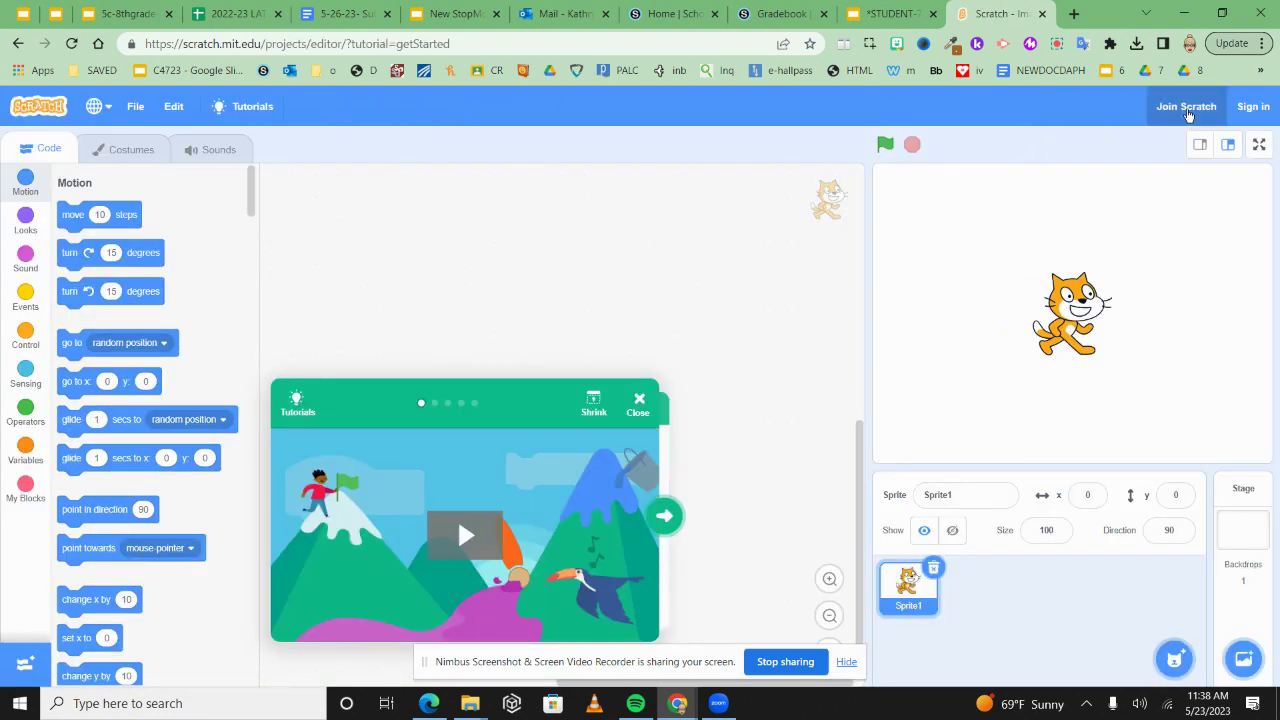
left_click(1188, 116)
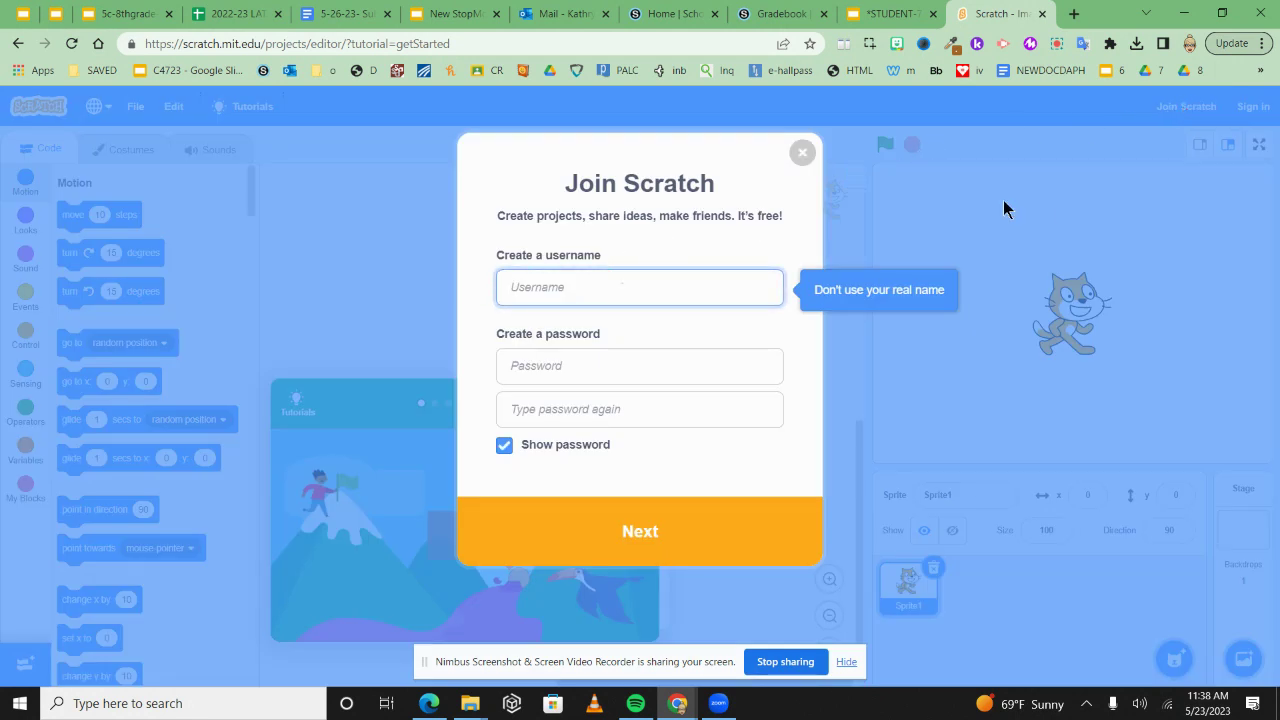
Close the Join Scratch form and sign in using the saved class username and password
type("shio")
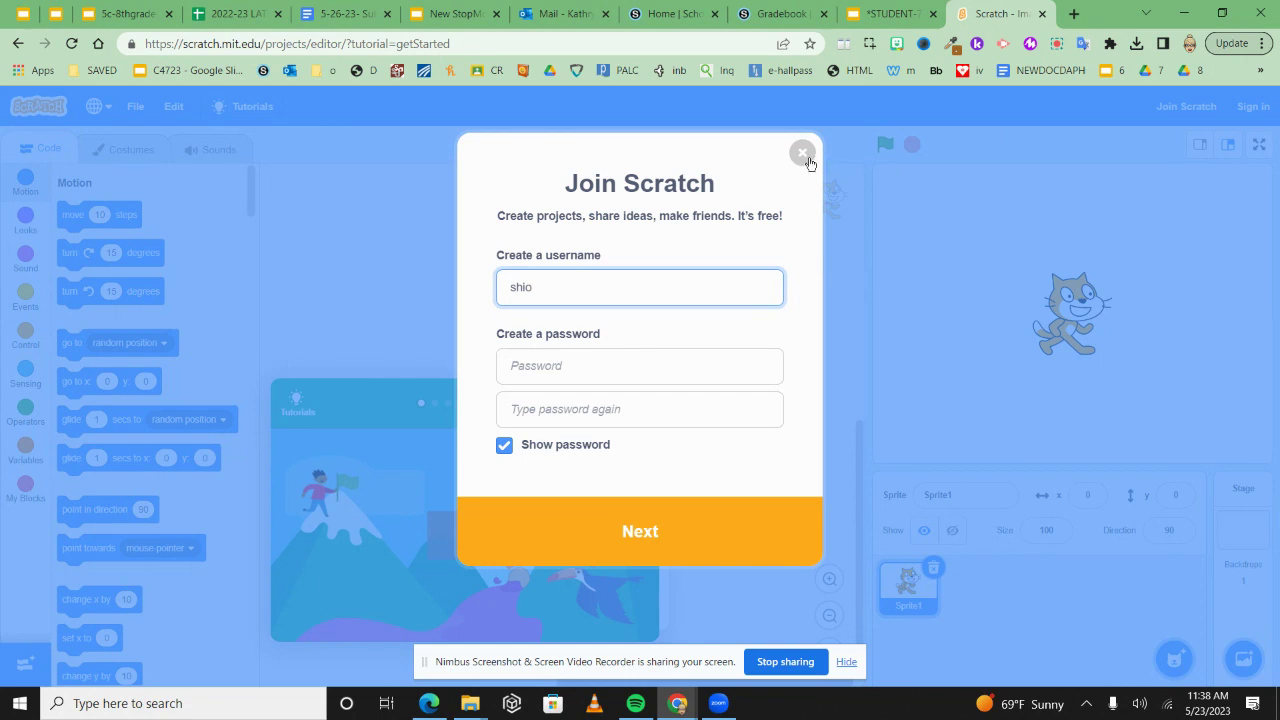
left_click(802, 153)
left_click(1253, 108)
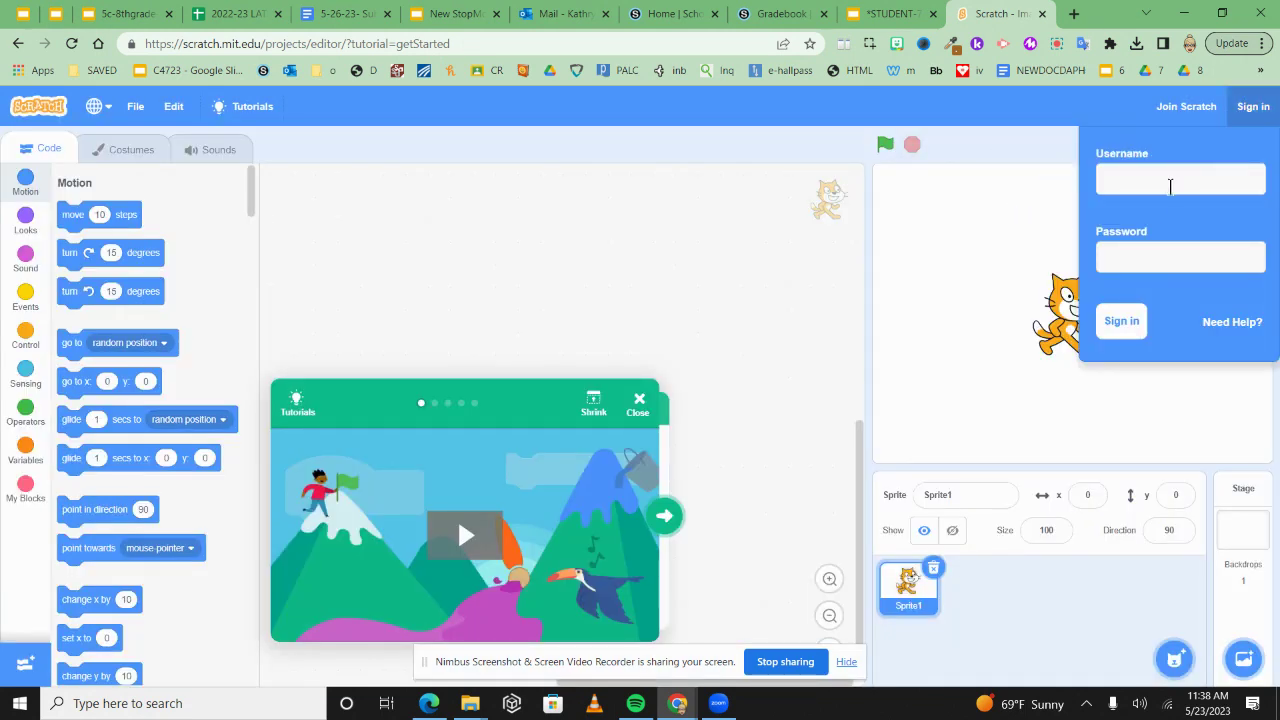
left_click(1171, 185)
type("shipsteamclass")
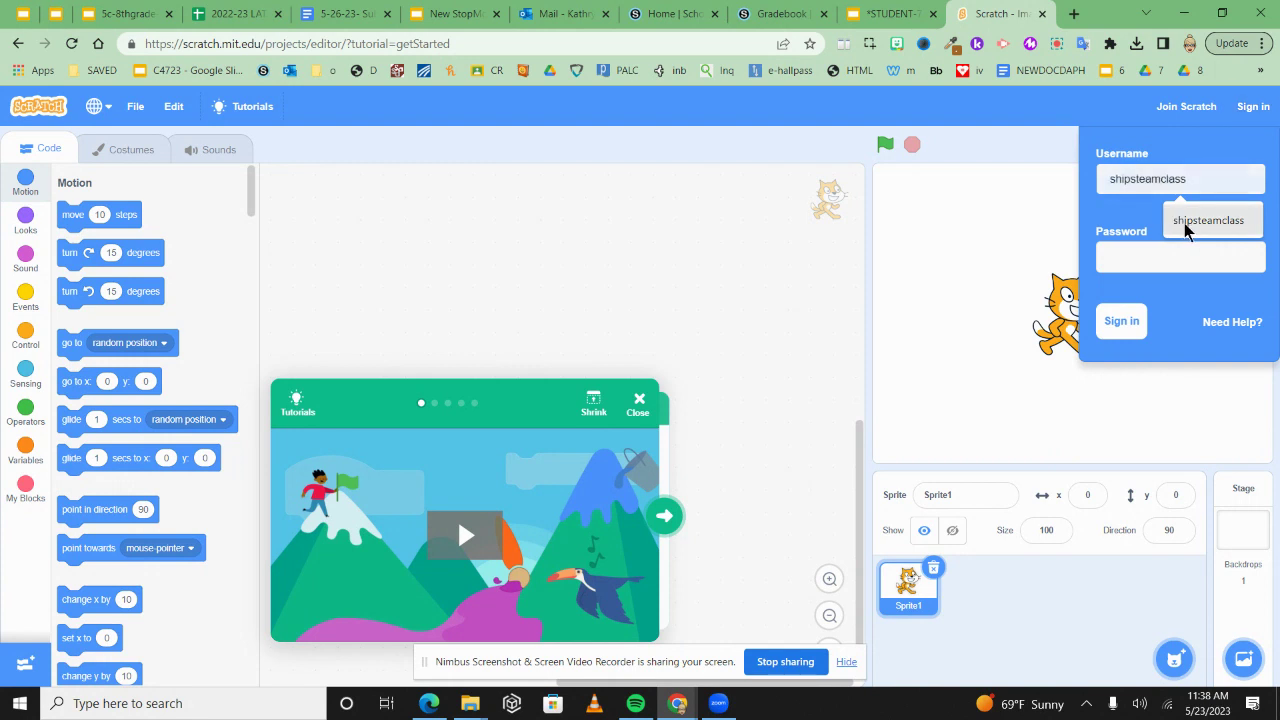
left_click(1186, 222)
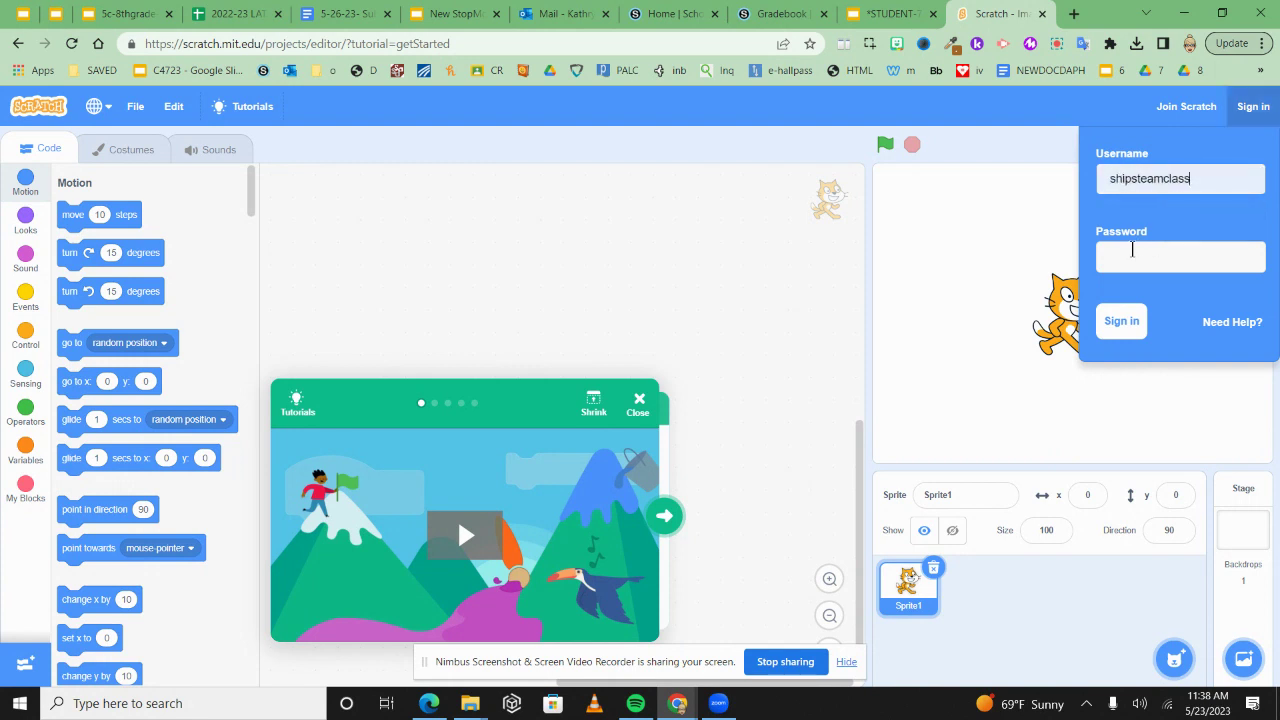
left_click(1131, 249)
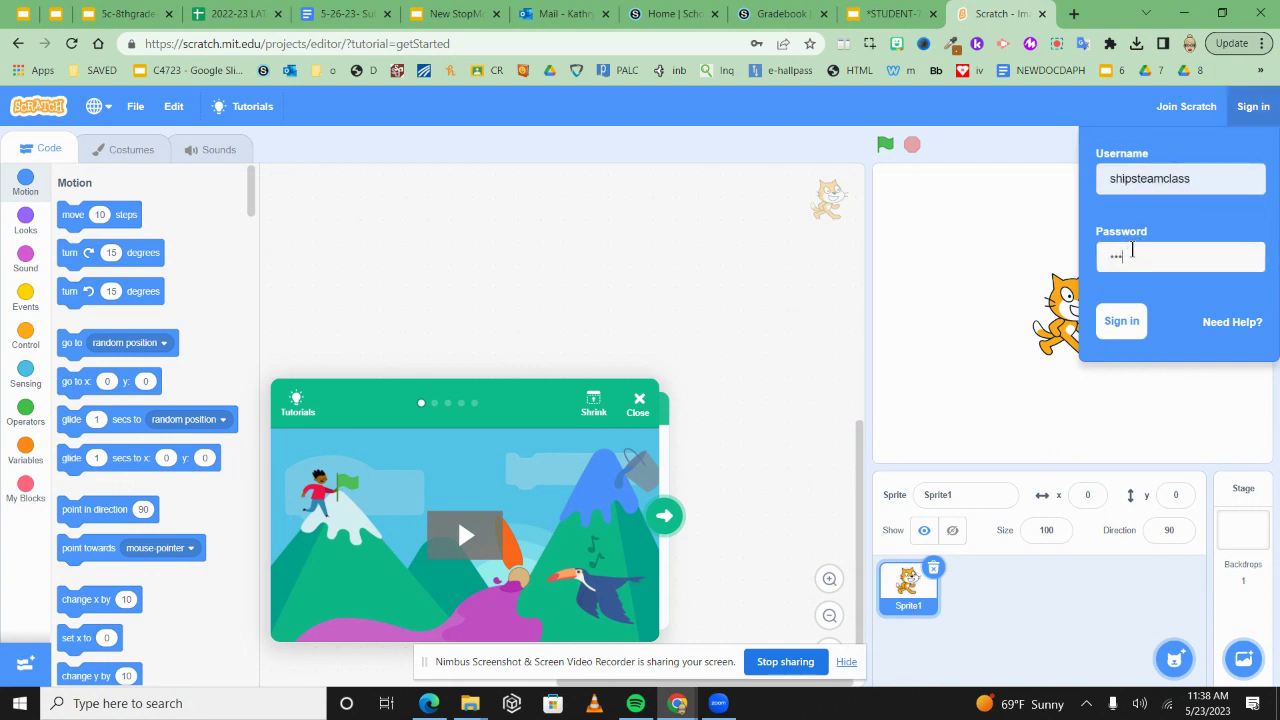
key("Return")
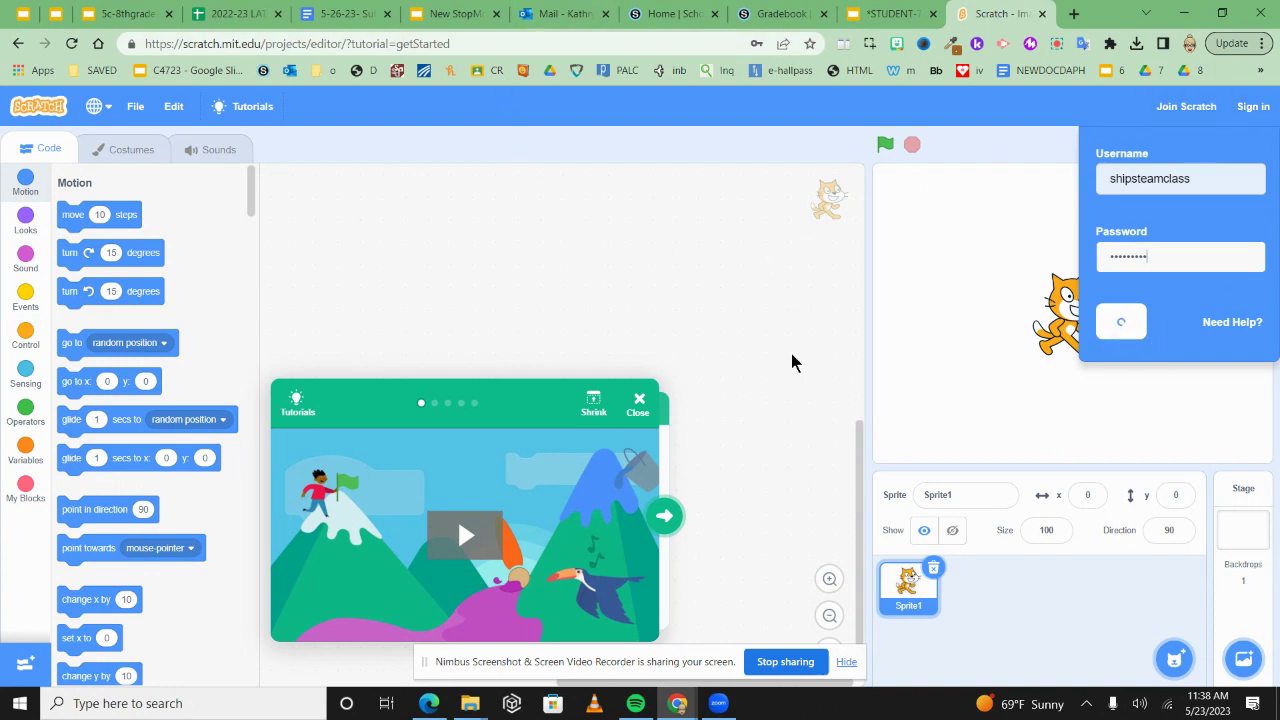
Close the tutorial video, retry the sign-in with the saved class account, then return to the slides
left_click(635, 398)
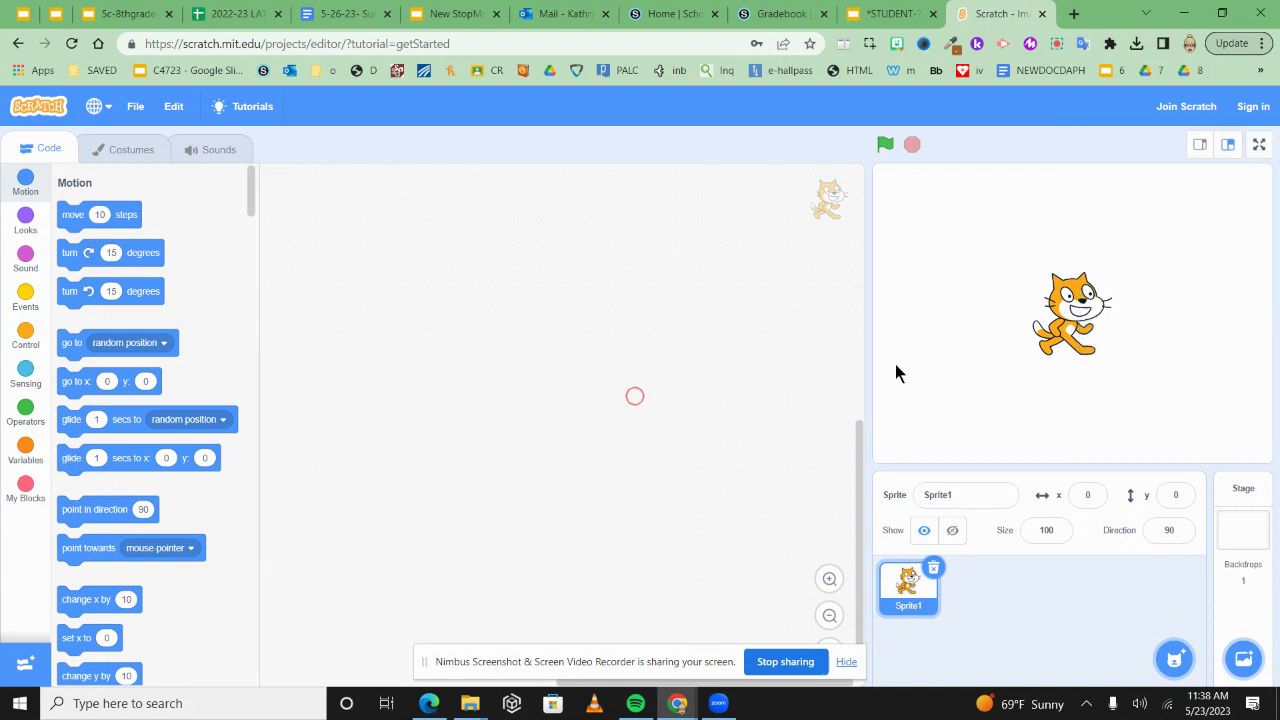
left_click(1254, 108)
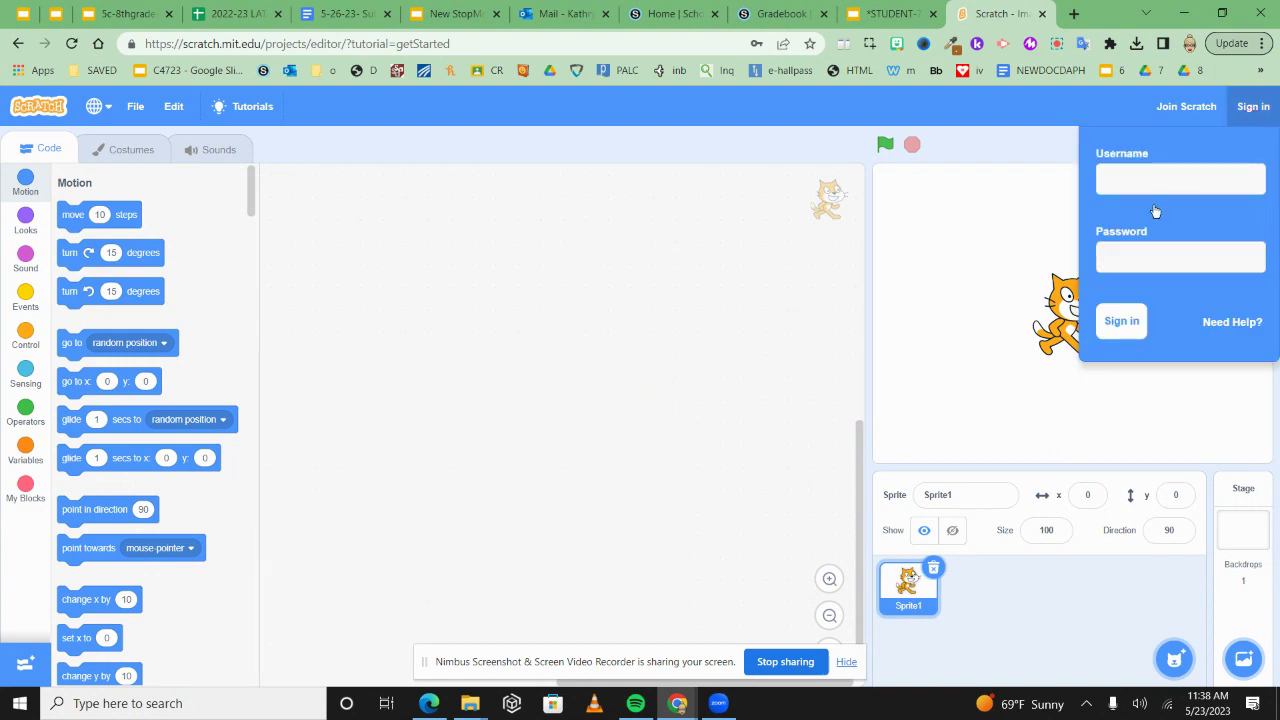
left_click(1163, 175)
type("sh")
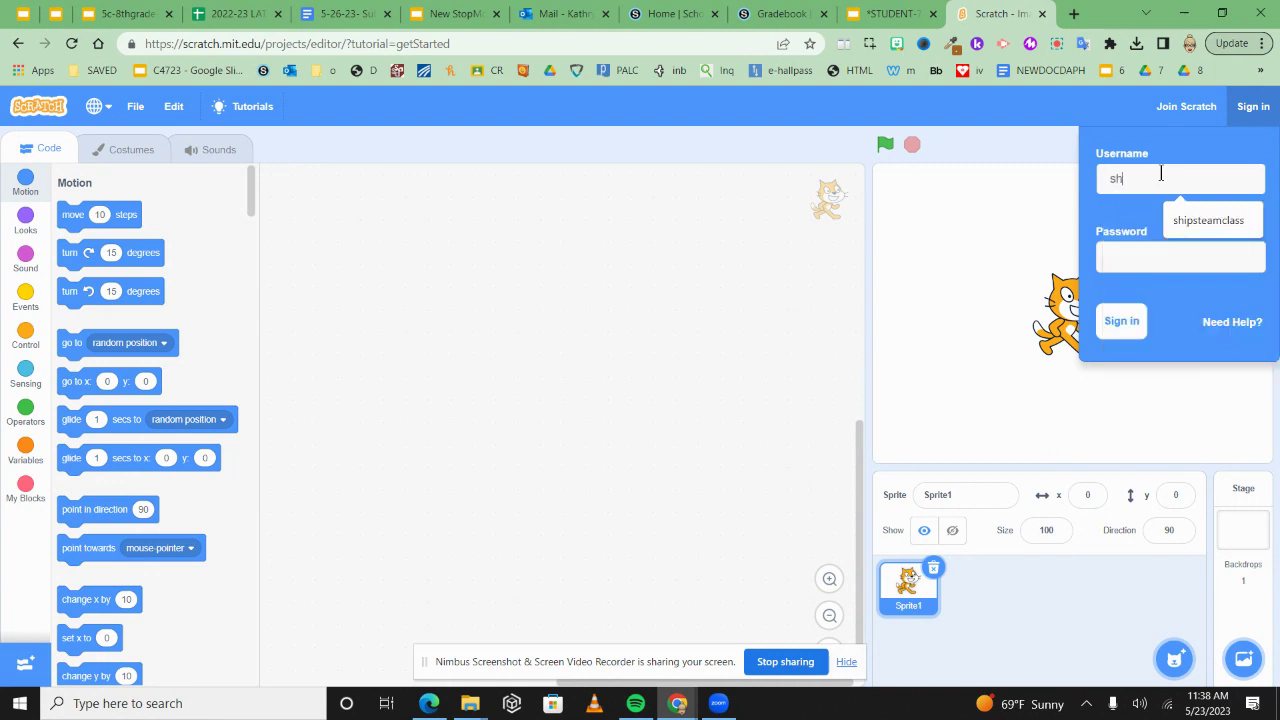
left_click(1200, 220)
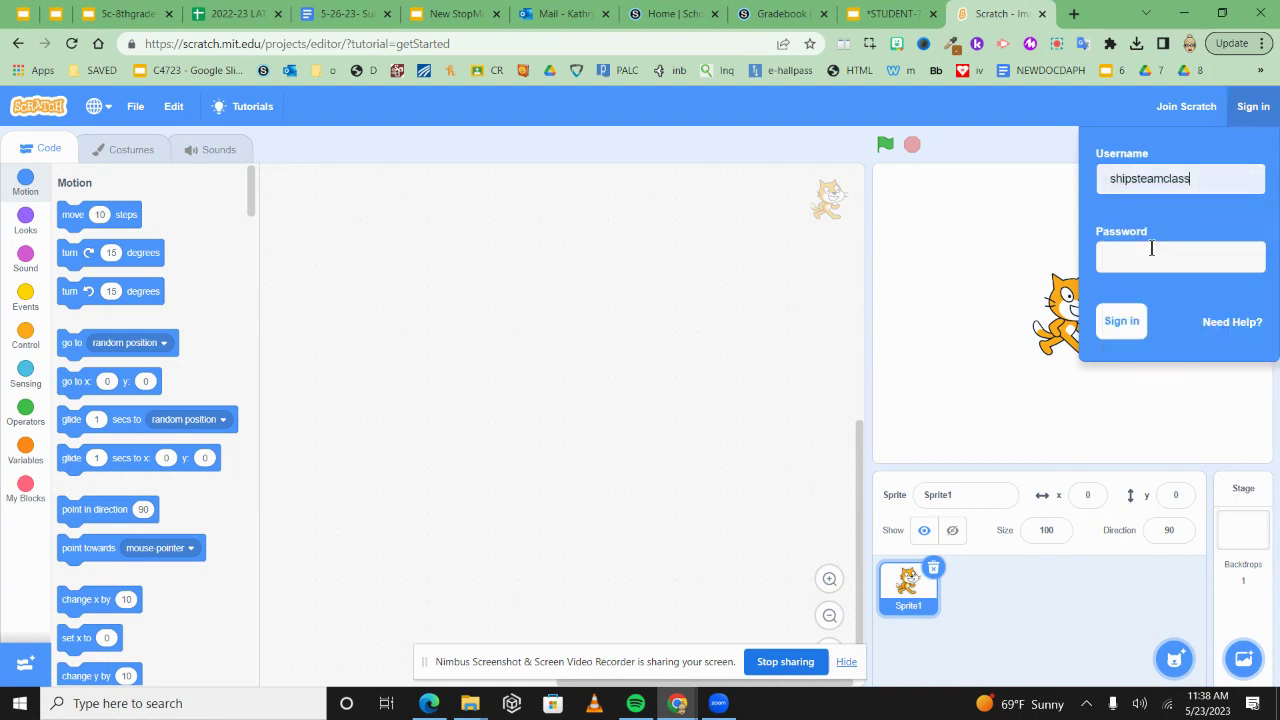
left_click(1151, 250)
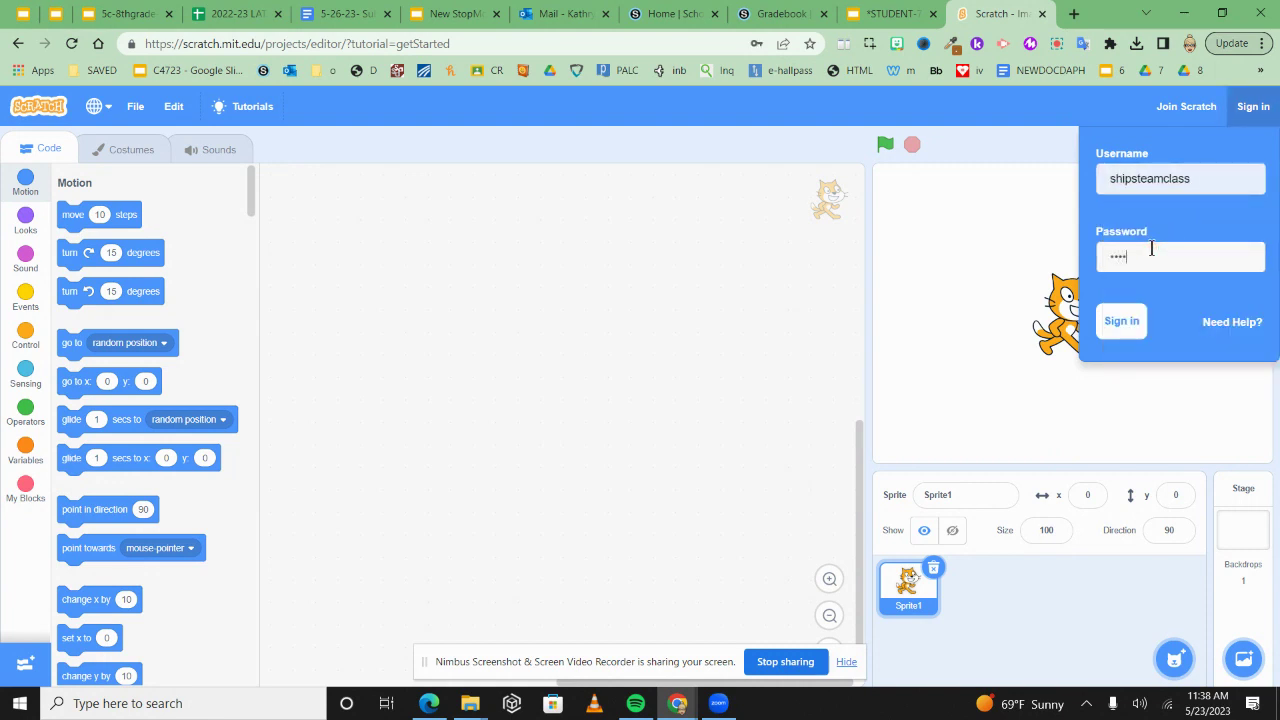
key("Return")
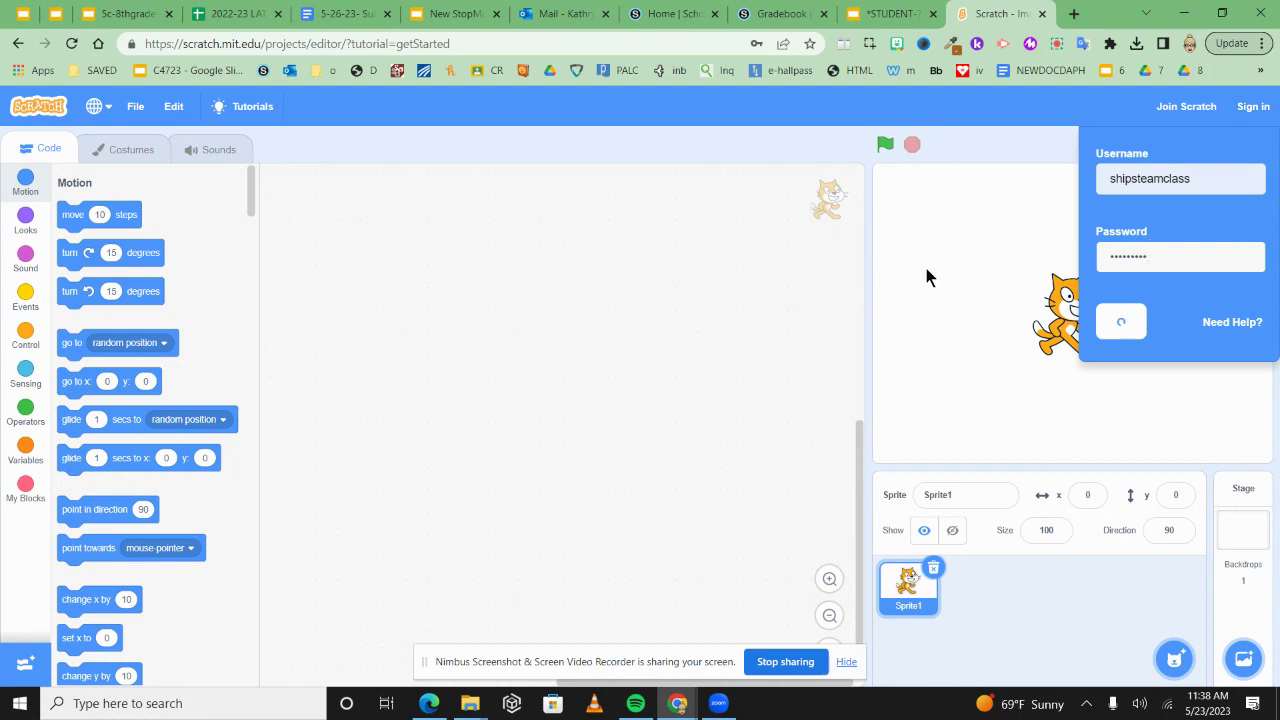
left_click(1121, 328)
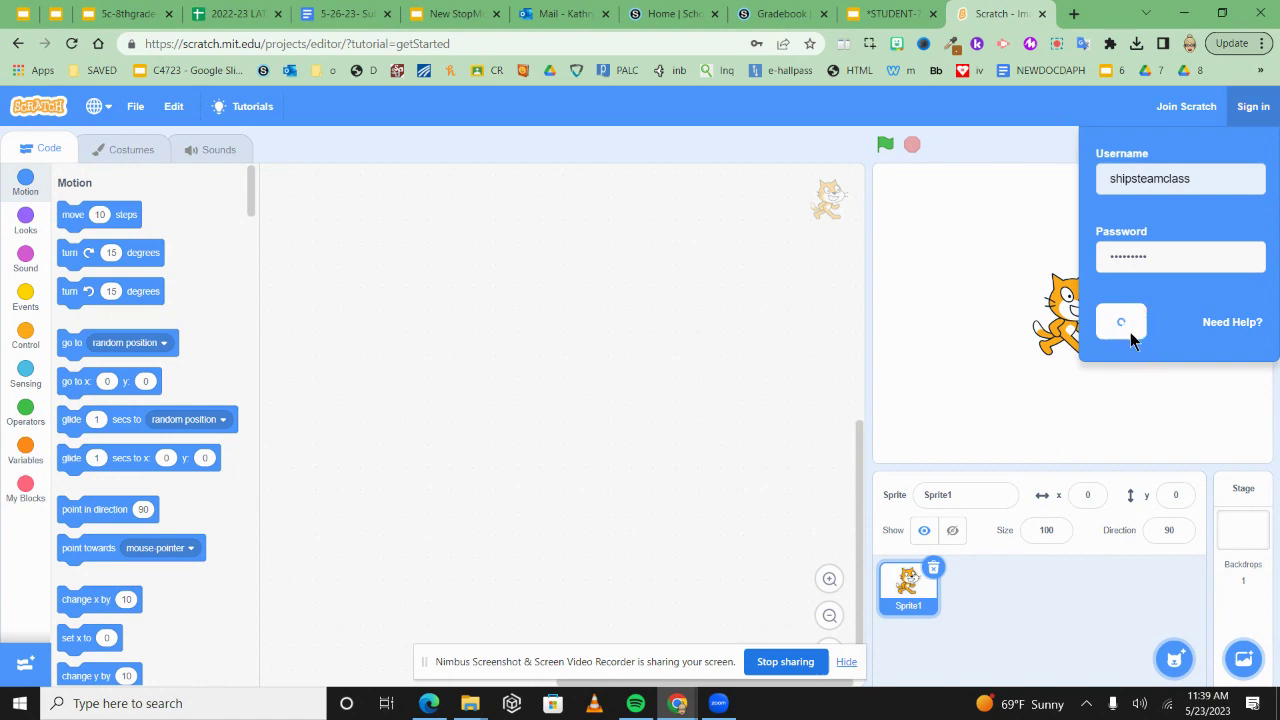
left_click(880, 14)
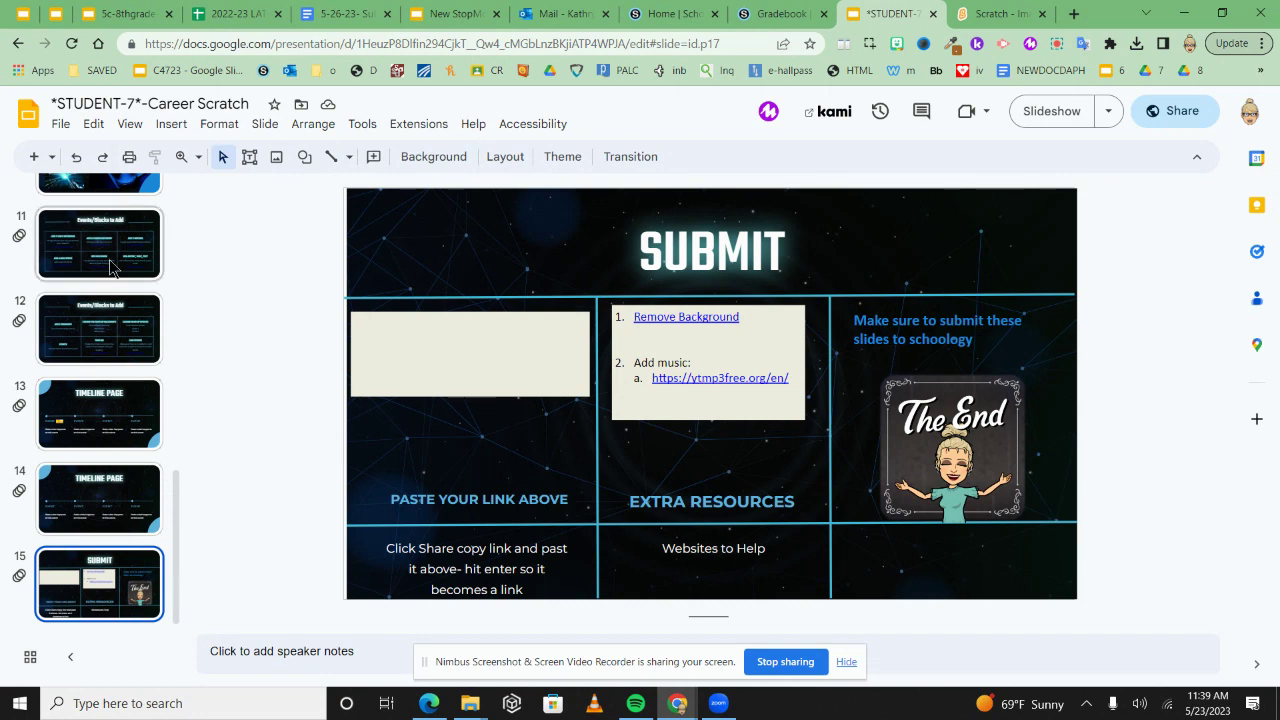
Check the Final Steps slide of New StopMotion Option, then switch to the Schoology Home tab
left_click(447, 24)
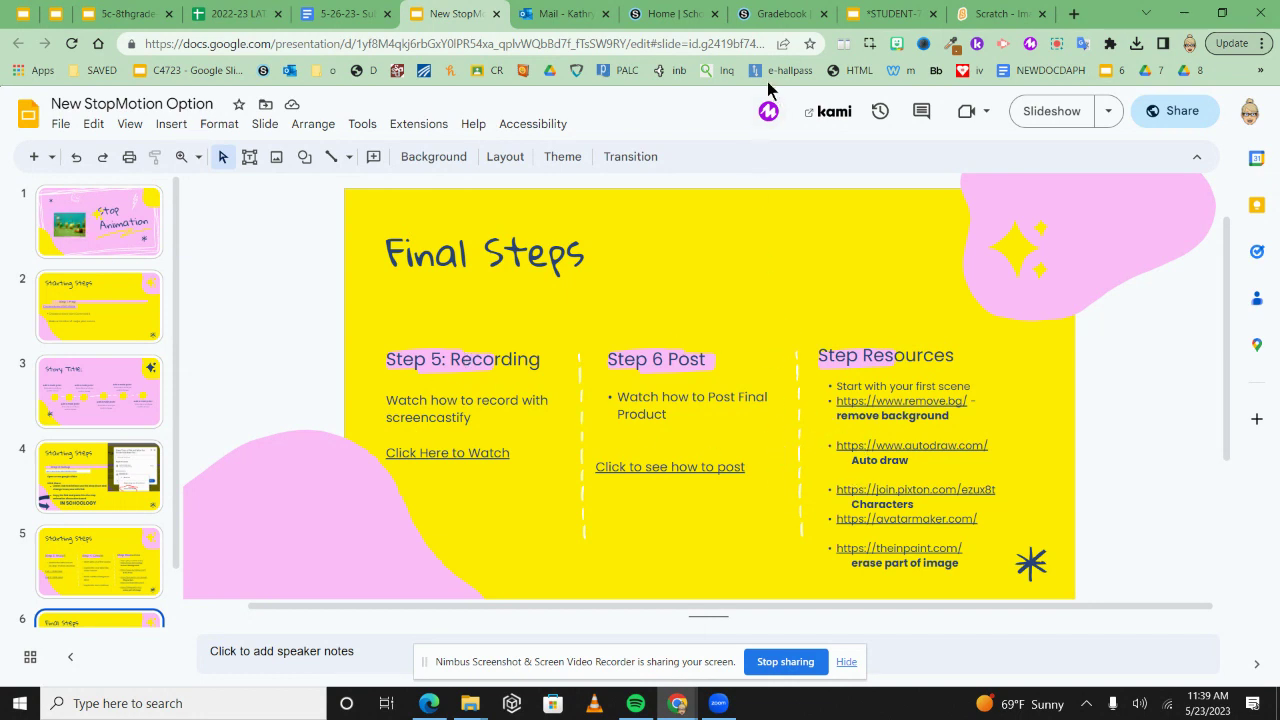
left_click(663, 12)
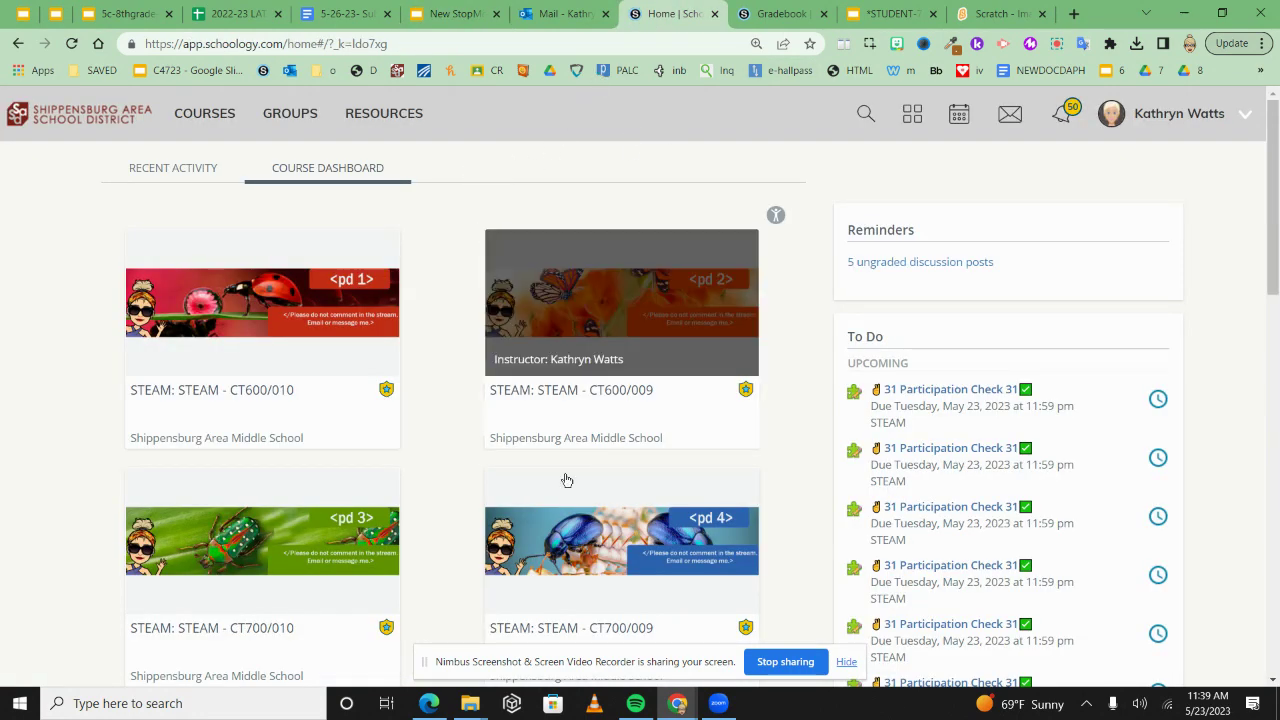
Open the pd 3 CT700/010 course's Stop Motion Project===CHOICE folder and review the How to Record page
left_click(309, 530)
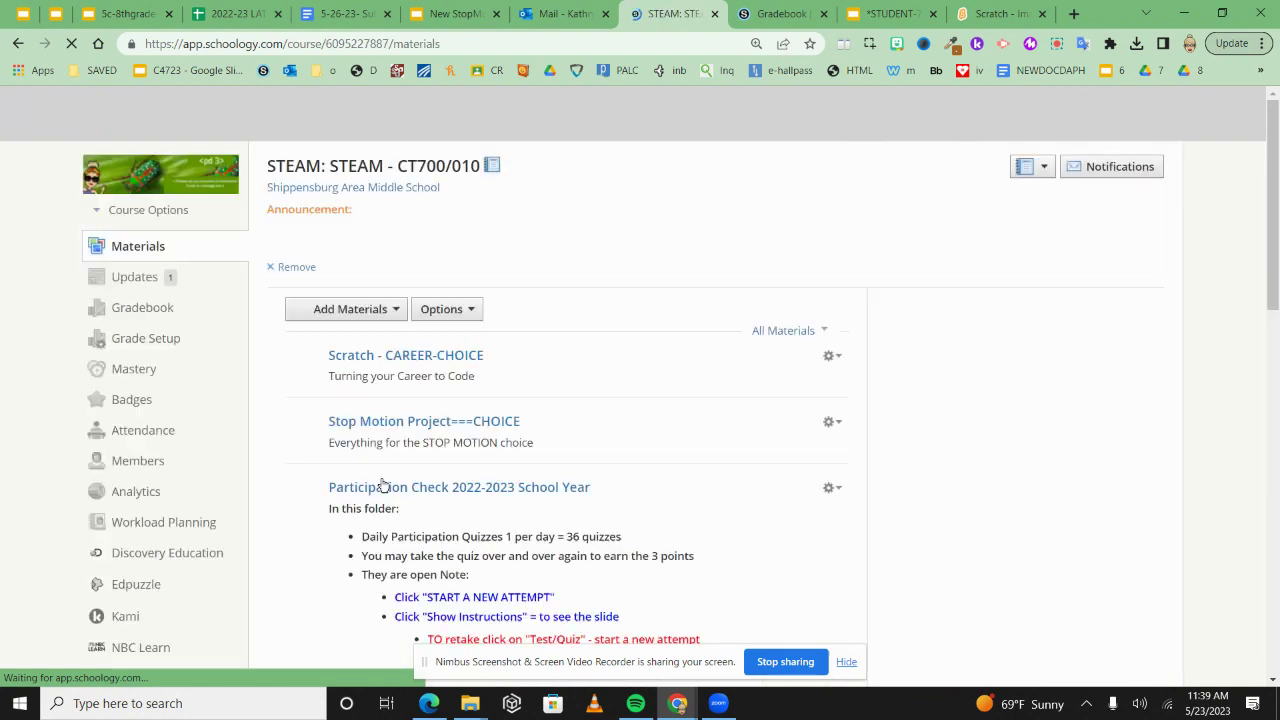
scroll(392, 465, "down", 3)
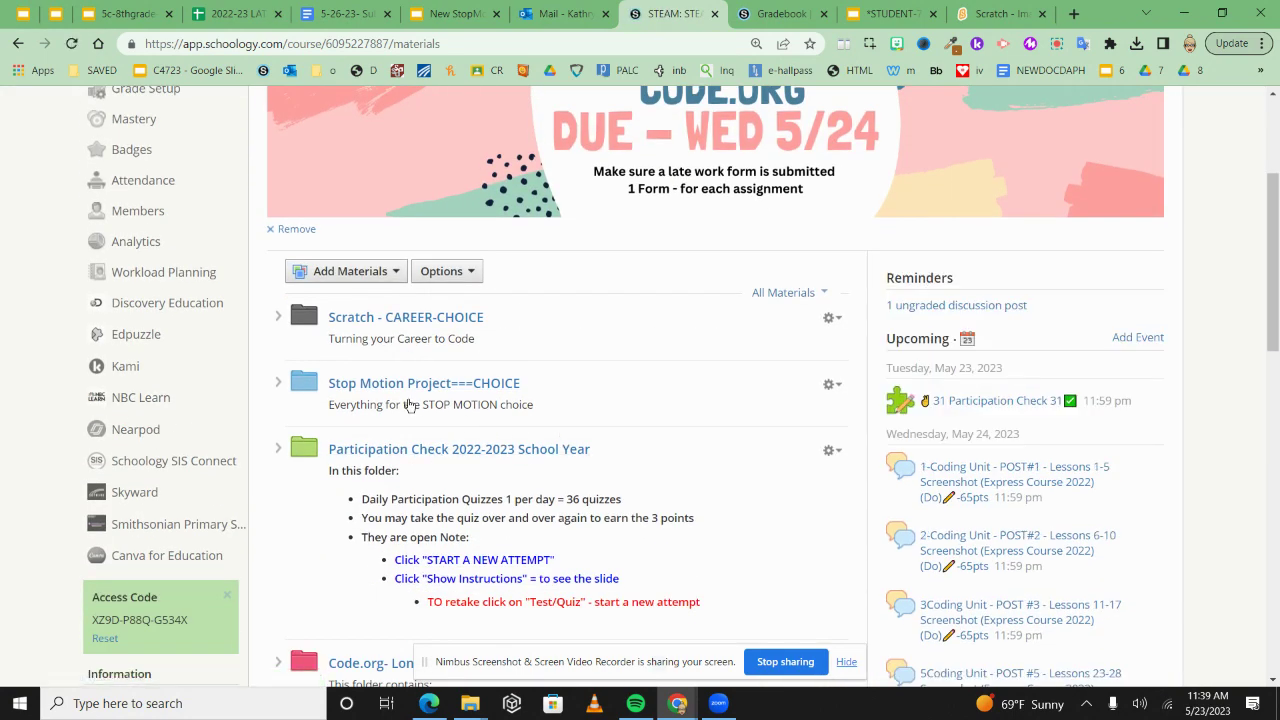
left_click(339, 390)
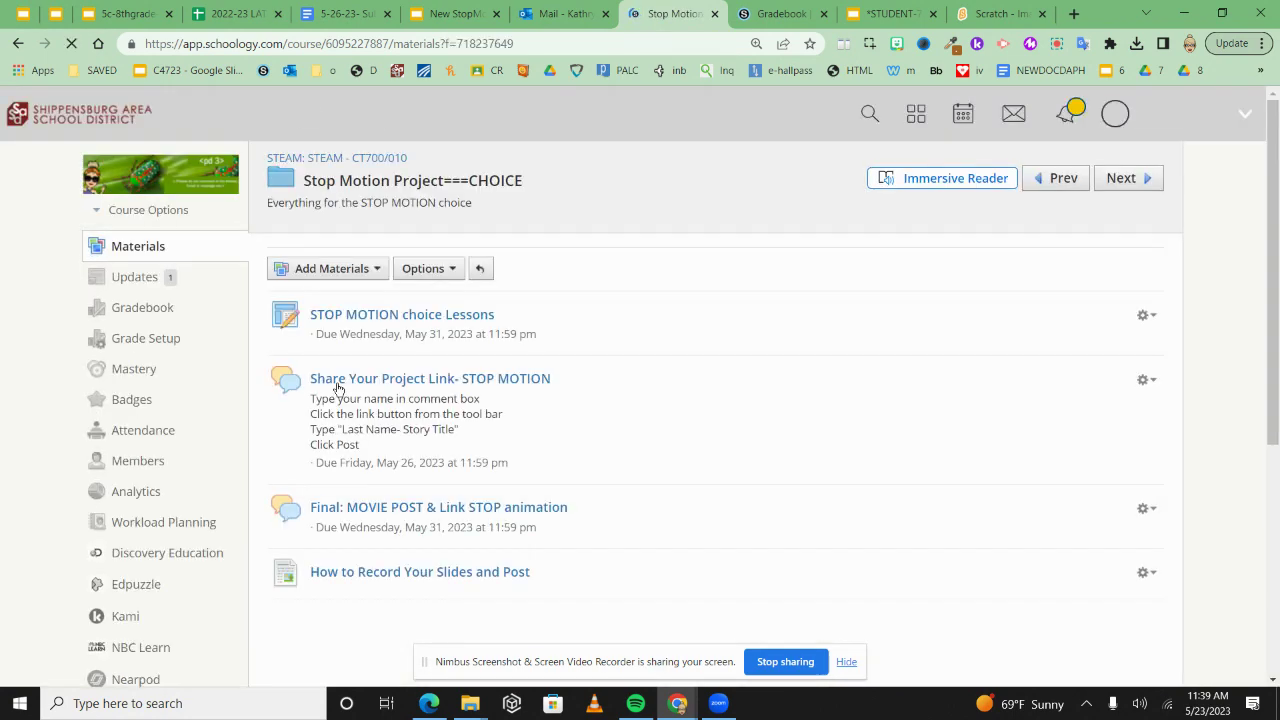
scroll(588, 426, "down", 2)
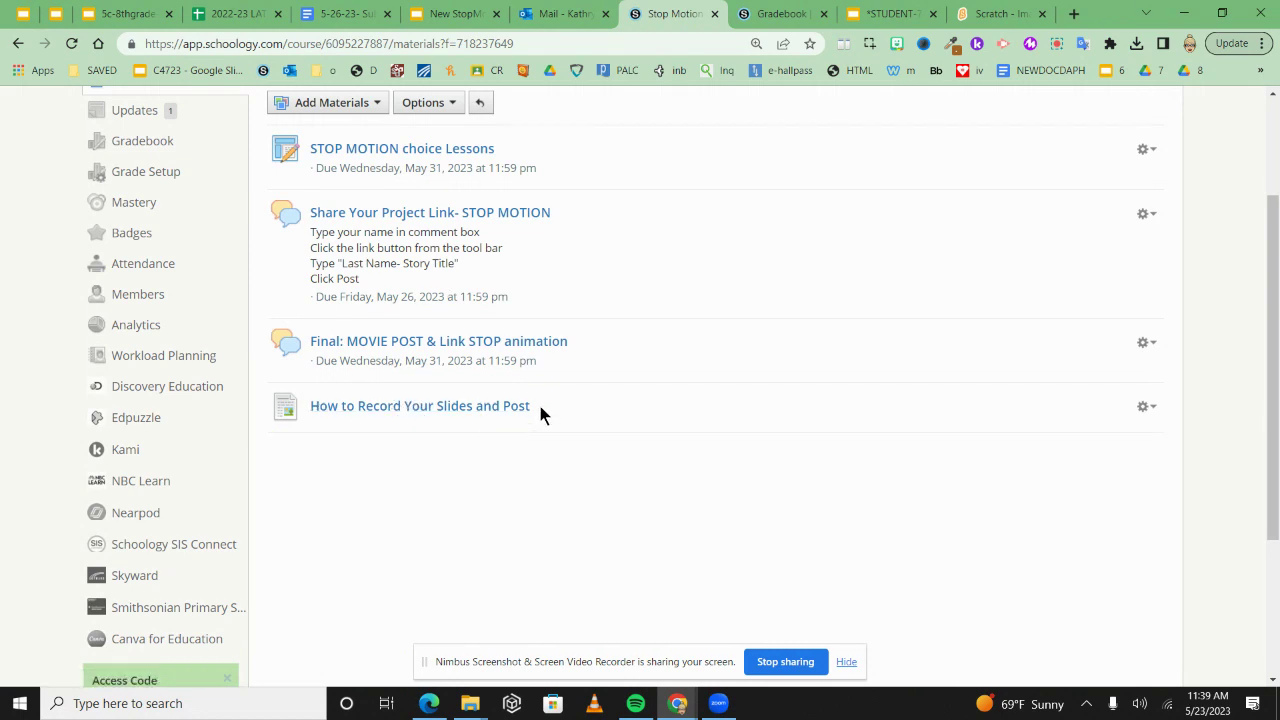
left_click(371, 406)
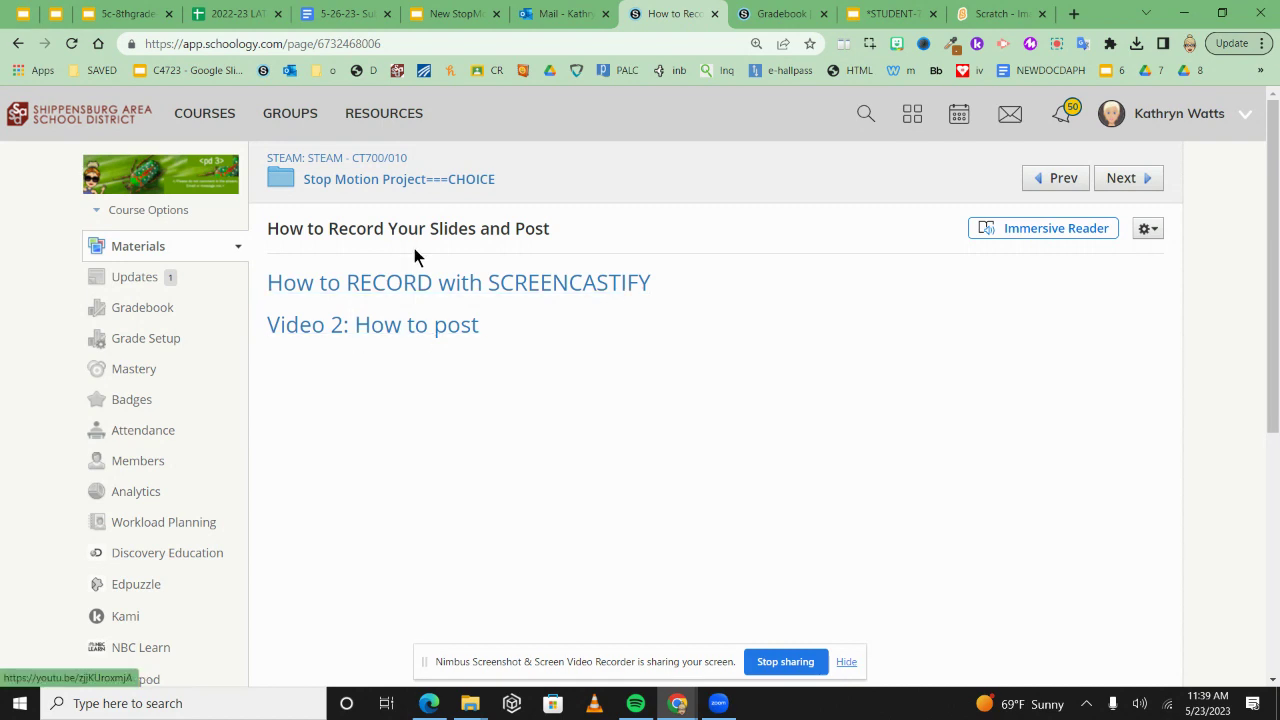
left_click(441, 186)
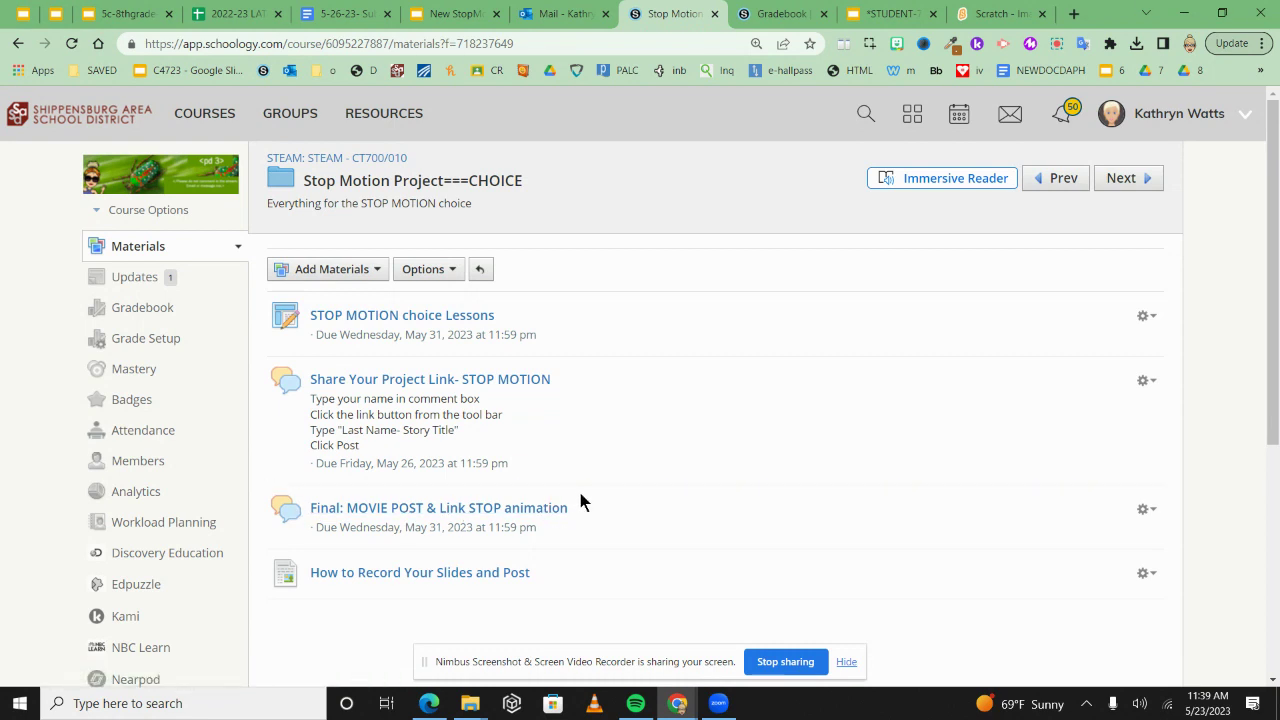
Edit Final: MOVIE POST & Link STOP animation and save its due date as May 26, 2023
left_click(1155, 514)
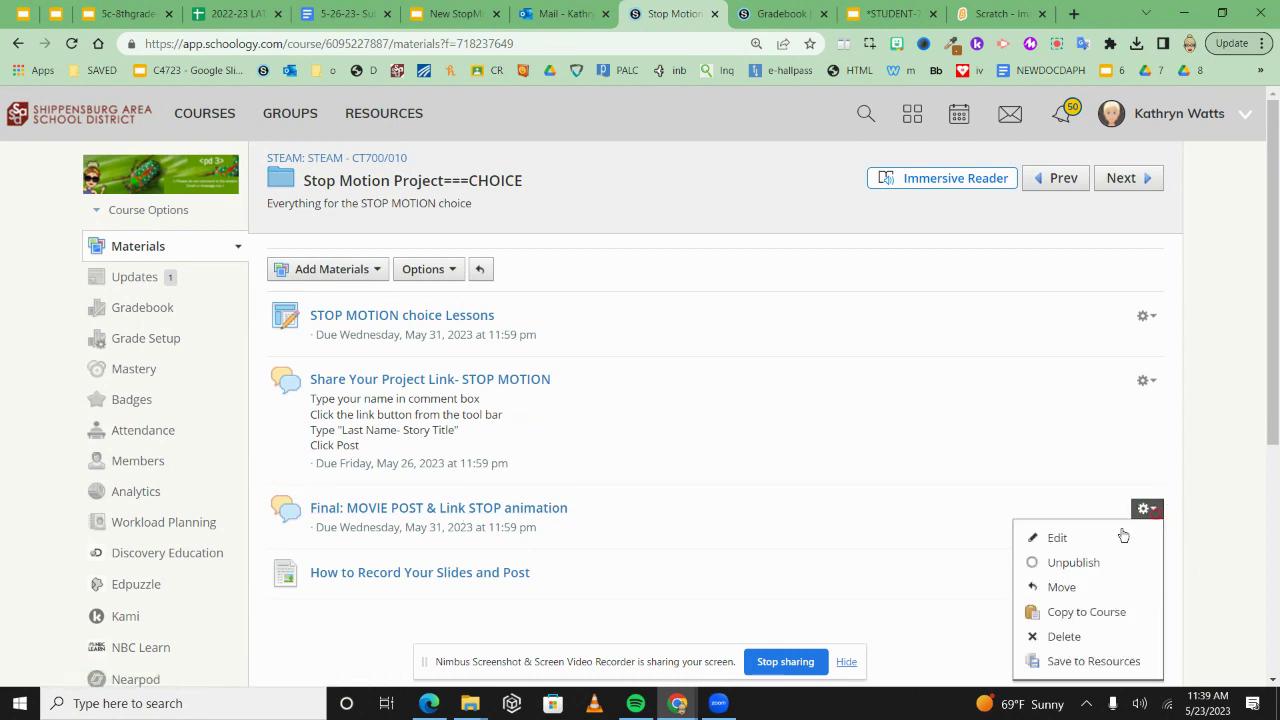
left_click(1118, 529)
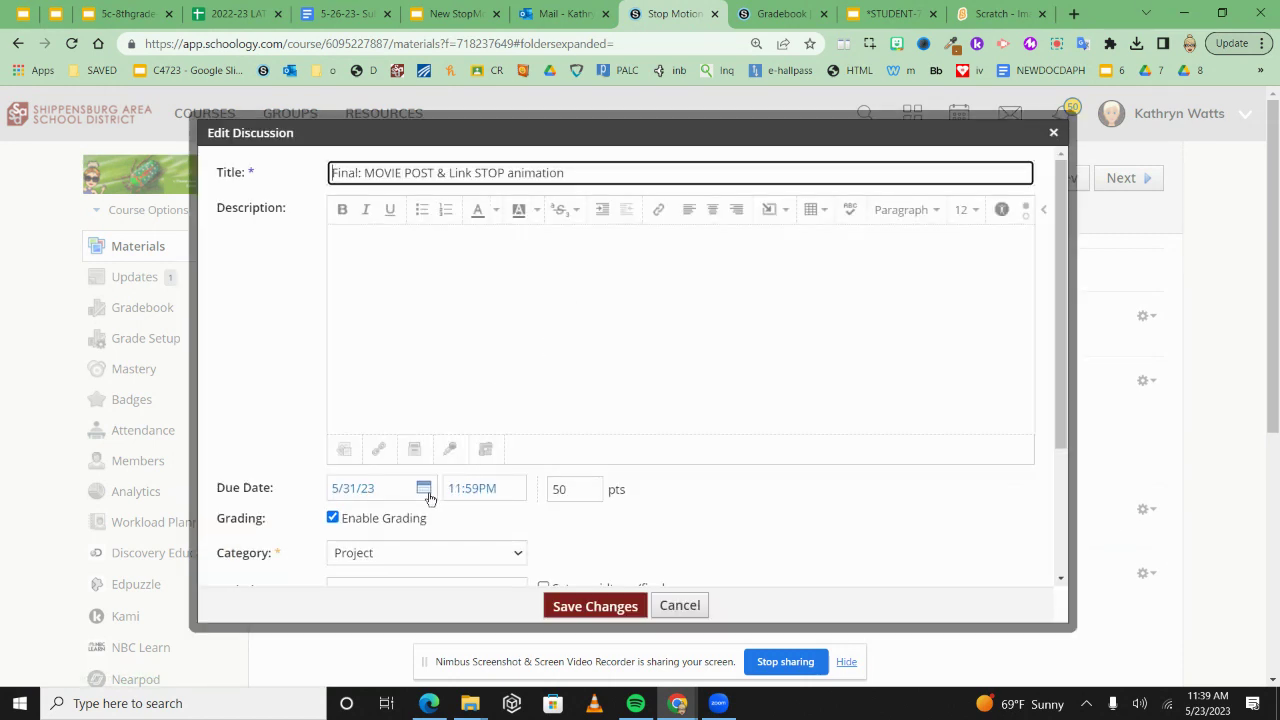
left_click(426, 492)
scroll(401, 573, "down", 1)
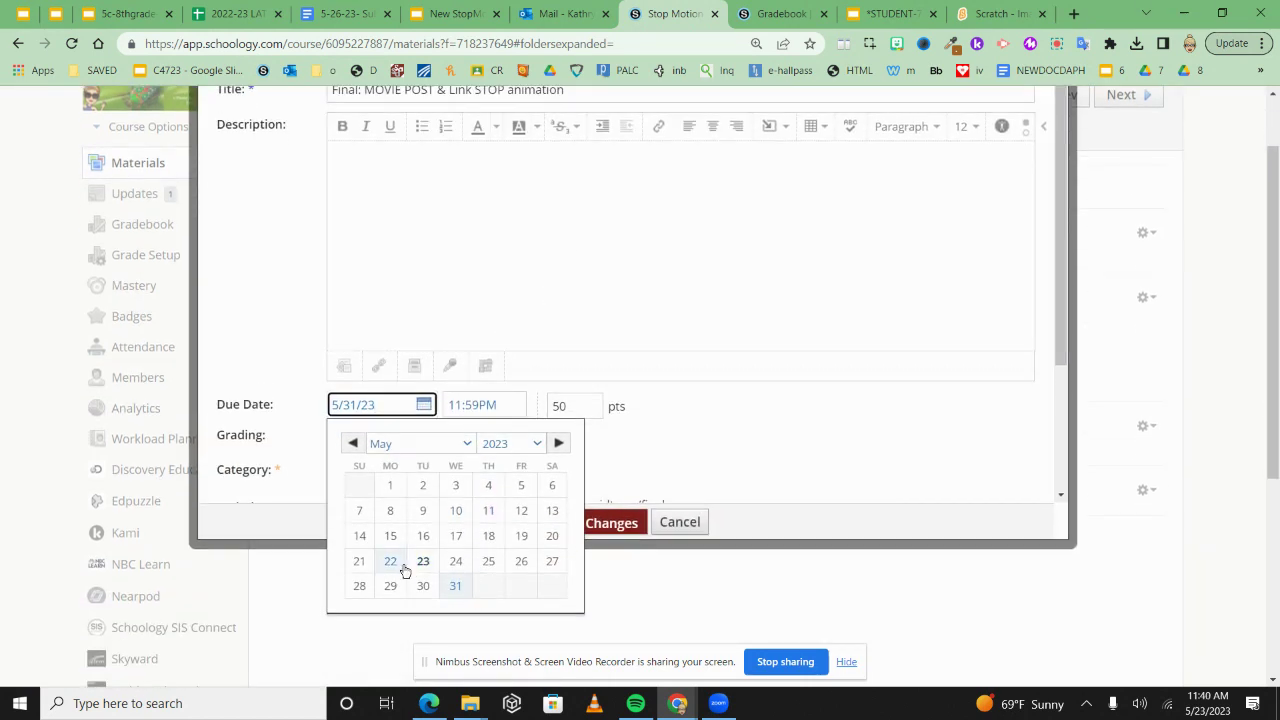
left_click(519, 571)
scroll(557, 583, "down", 2)
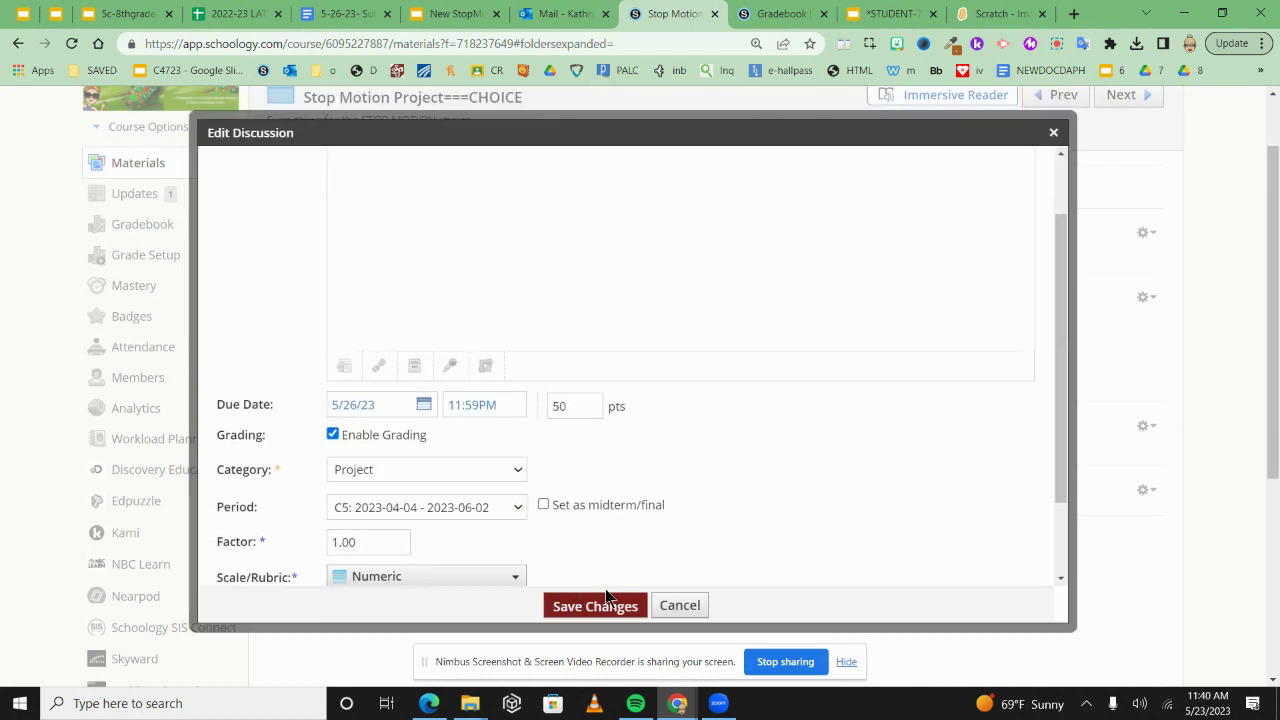
left_click(634, 600)
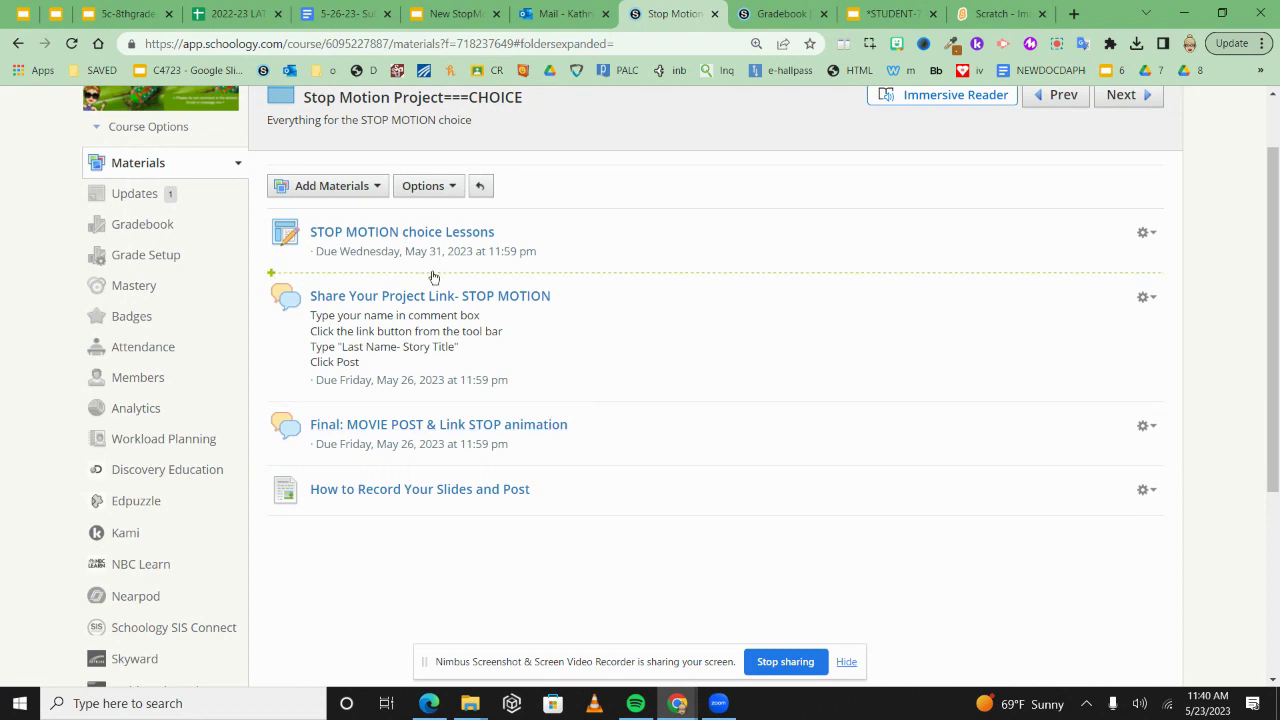
scroll(534, 388, "up", 1)
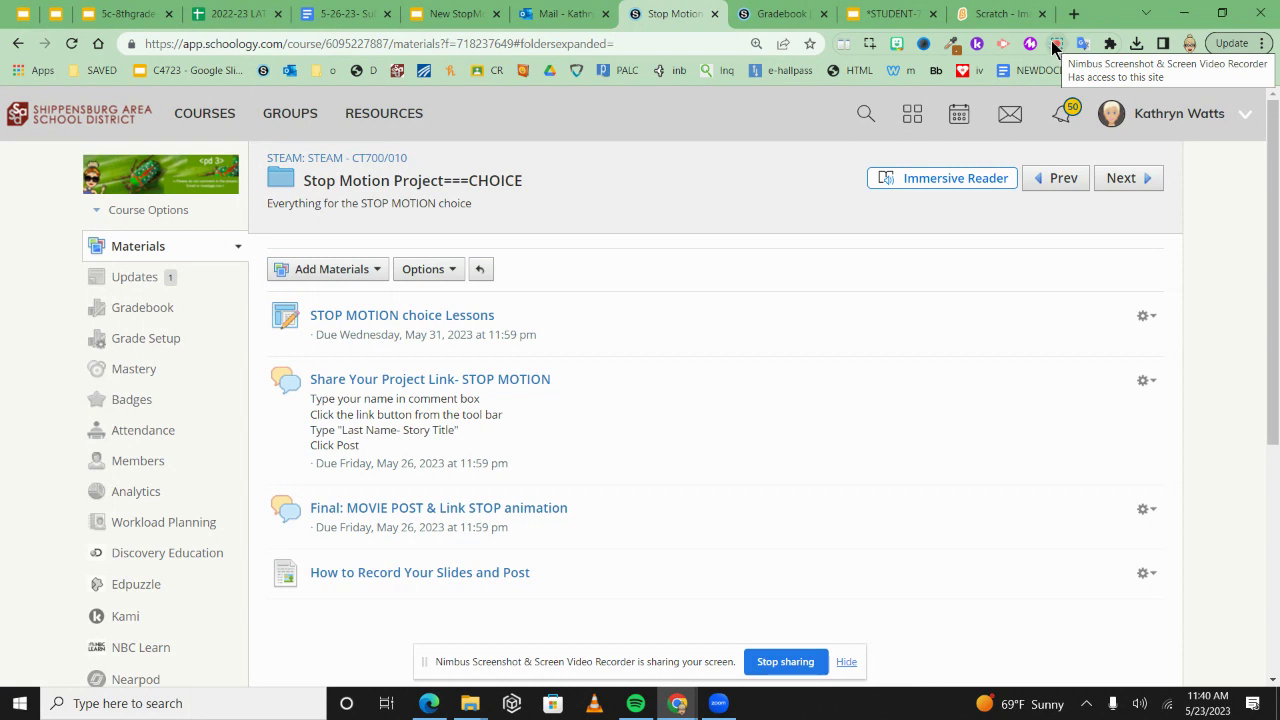
left_click(1055, 46)
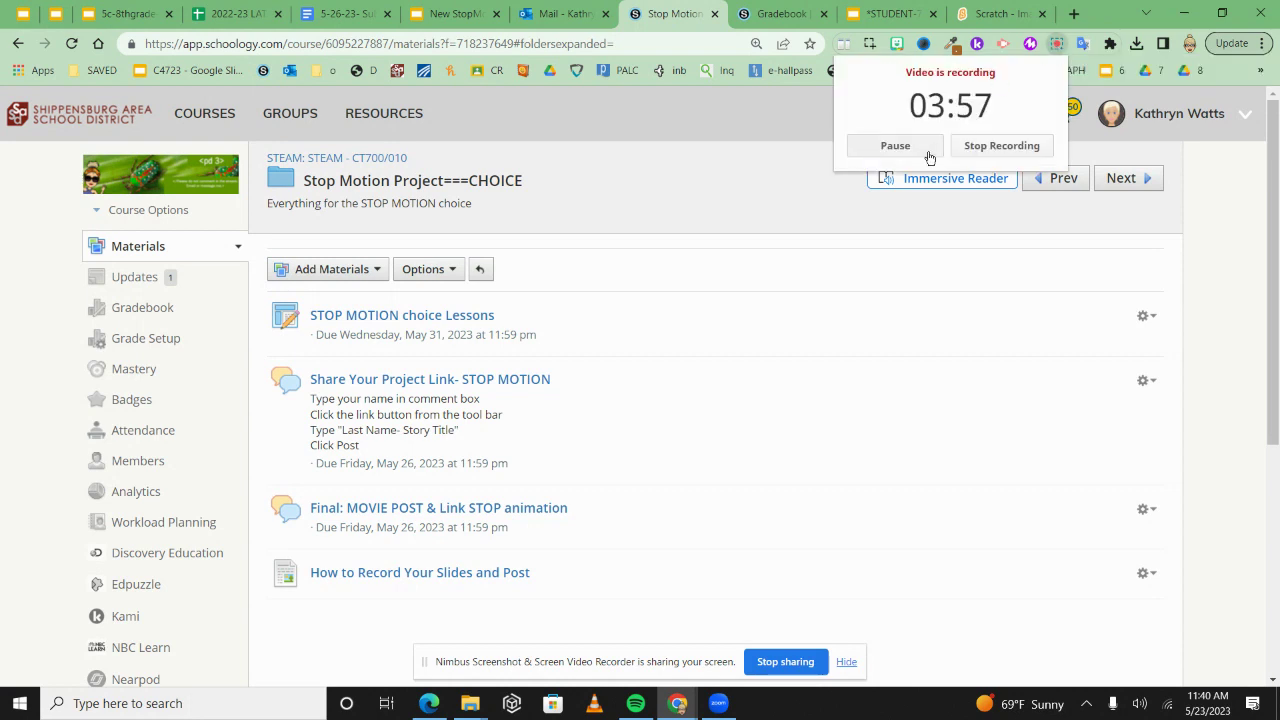